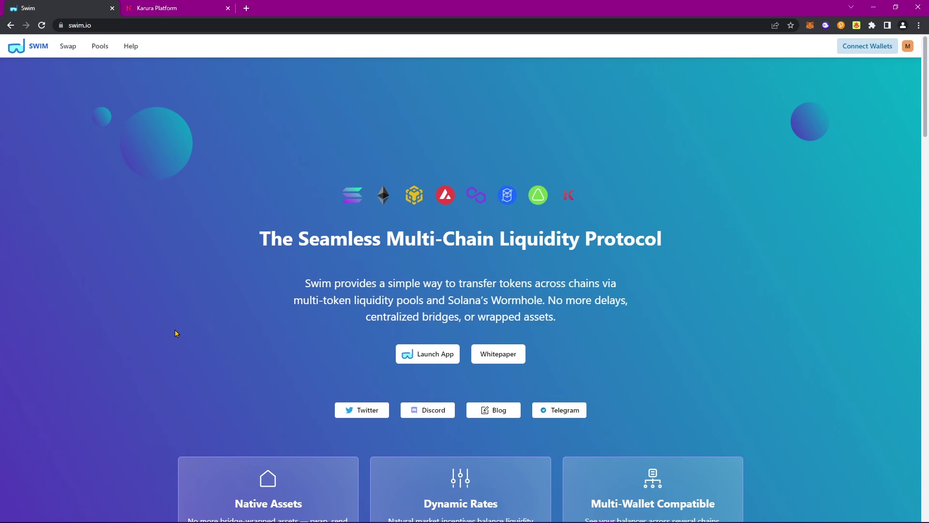
Launch the Swim app from the homepage to reach the USDC-to-USDT Swap panel.
{"action": "left_click", "coordinate": [434, 356]}
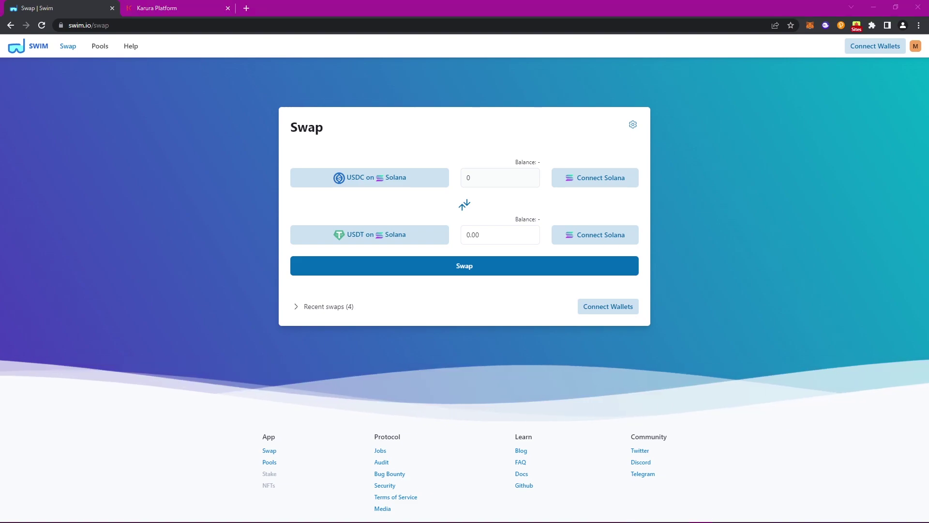
On Karura Platform, try binding MetaMask, then view the Portfolio's $121.40 total.
{"action": "left_click", "coordinate": [176, 8]}
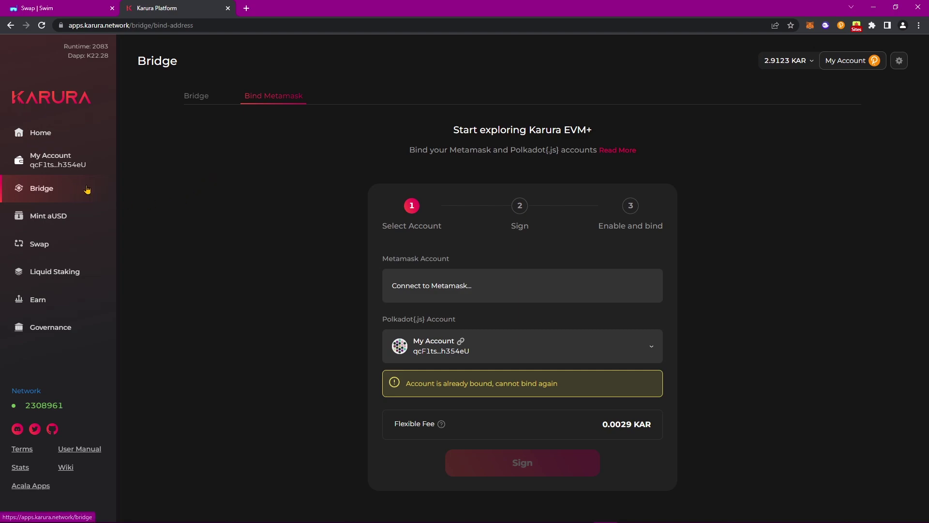
{"action": "left_click", "coordinate": [208, 101]}
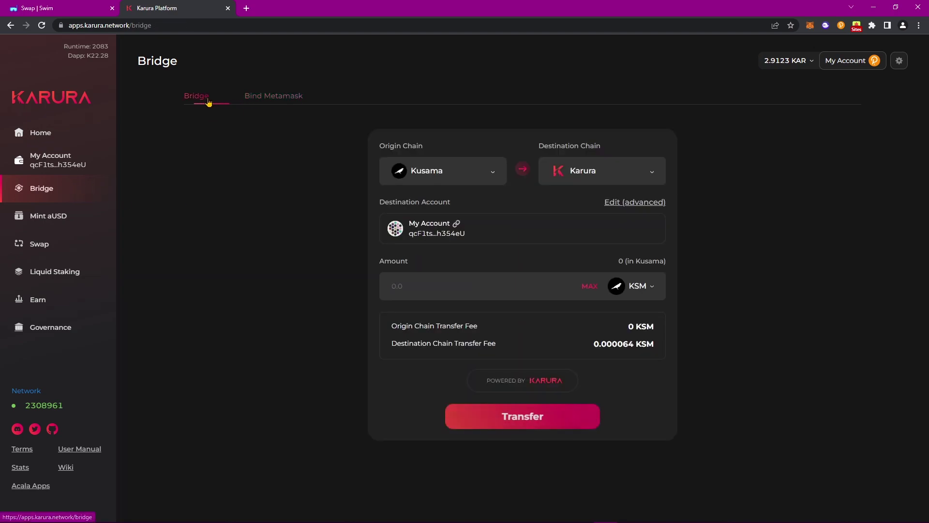
{"action": "left_click", "coordinate": [272, 99]}
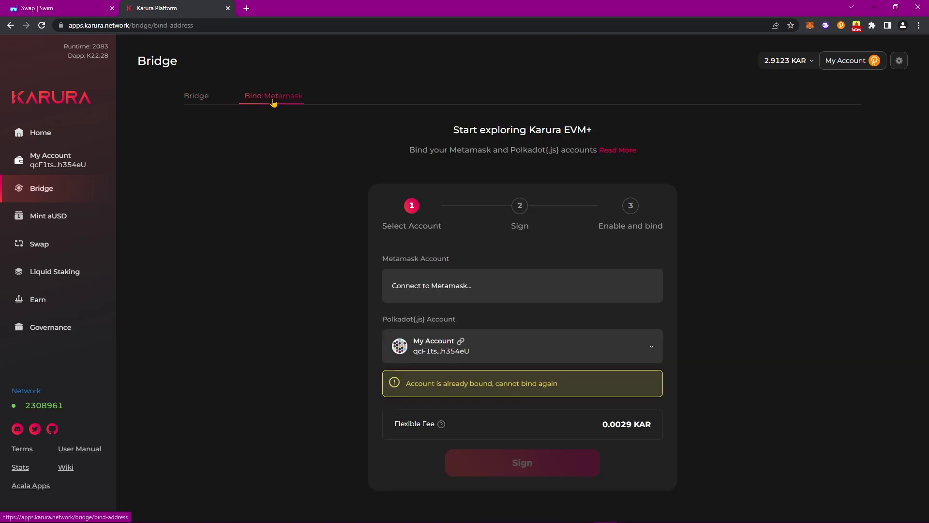
{"action": "left_click", "coordinate": [536, 300]}
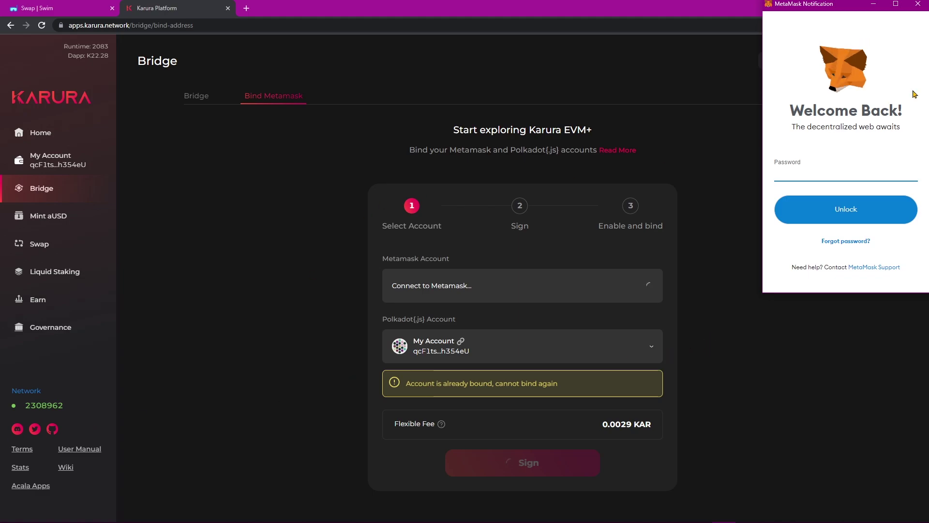
{"action": "left_click", "coordinate": [433, 283]}
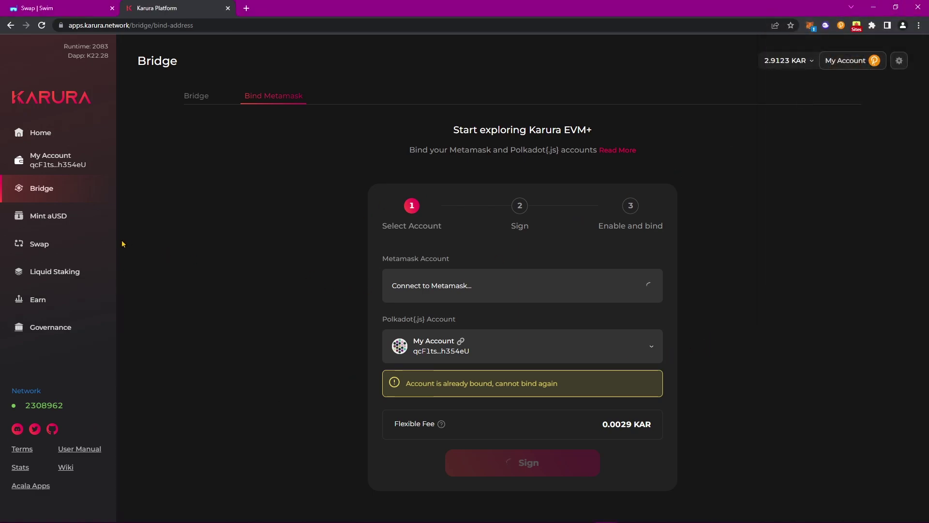
{"action": "left_click", "coordinate": [58, 167]}
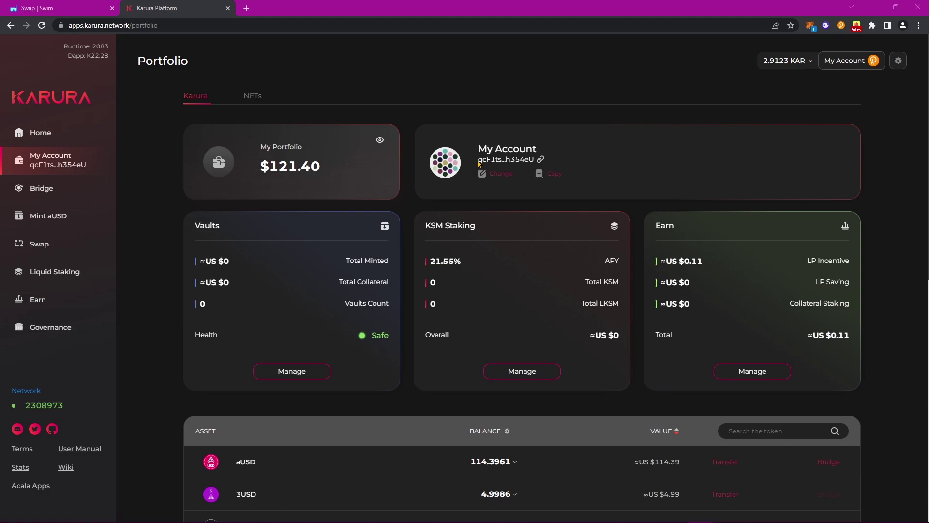
{"action": "left_click_drag", "start_coordinate": [478, 160], "coordinate": [532, 161]}
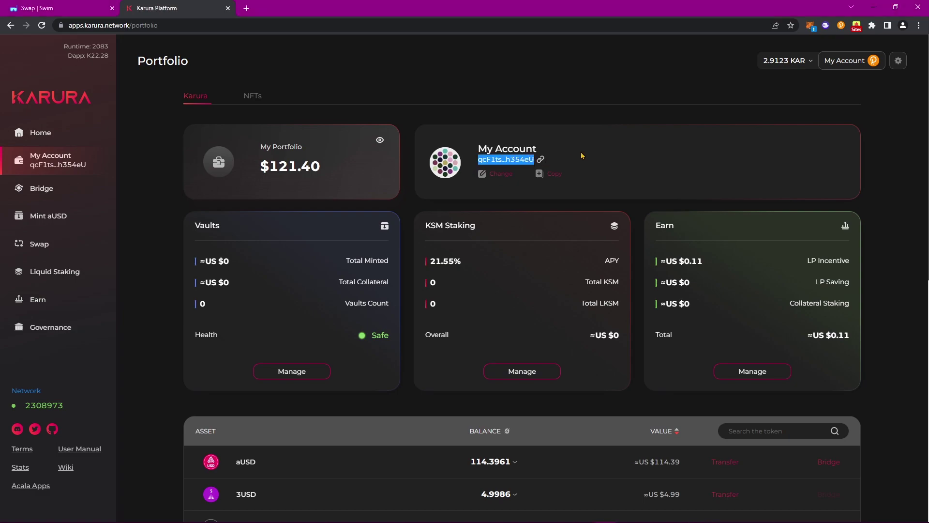
{"action": "left_click", "coordinate": [548, 159]}
{"action": "mouse_move", "coordinate": [542, 161]}
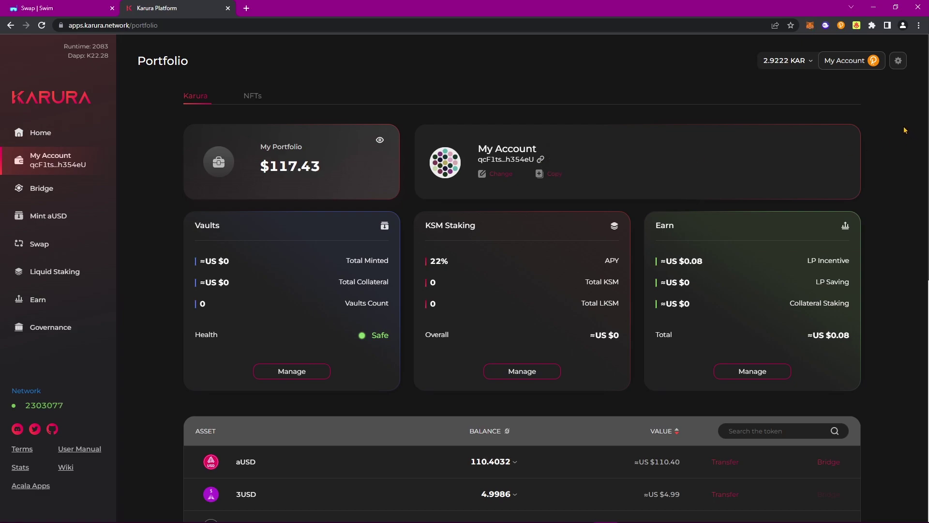
{"action": "left_click", "coordinate": [810, 26]}
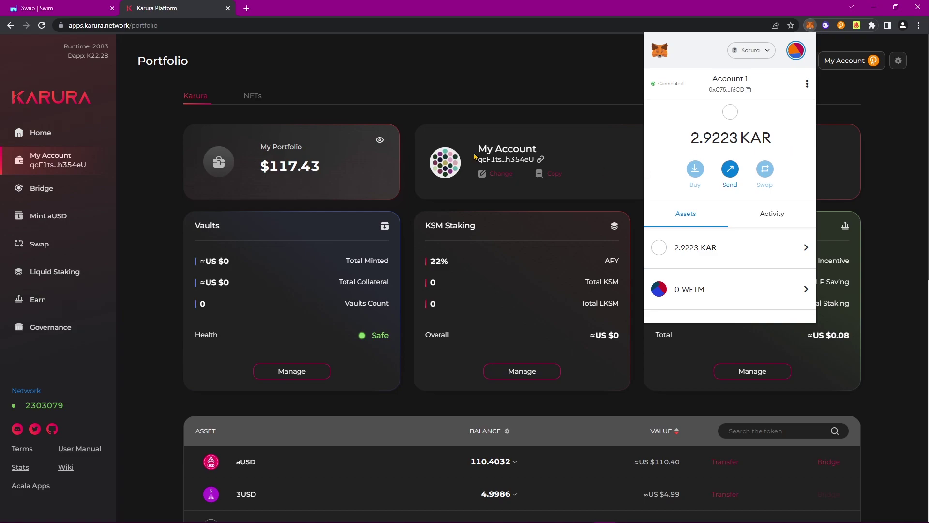
{"action": "key", "text": "Escape"}
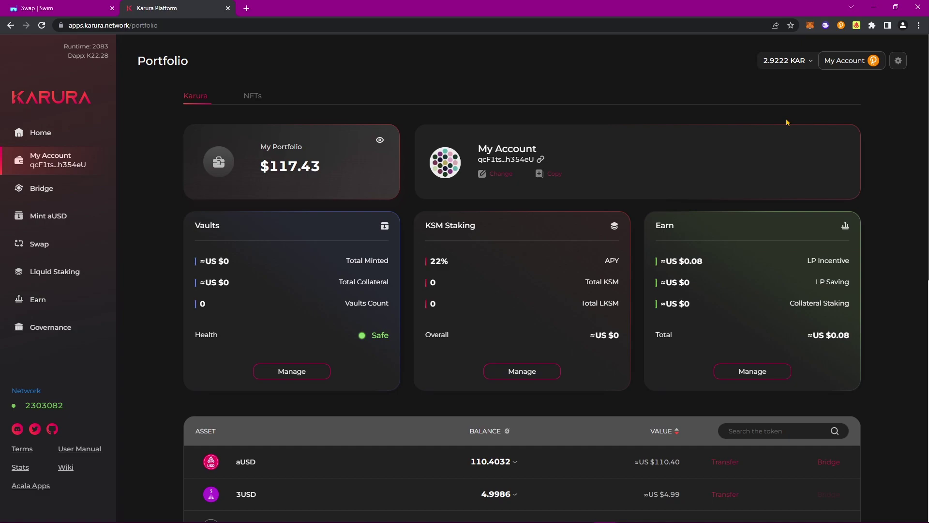
{"action": "left_click", "coordinate": [825, 25]}
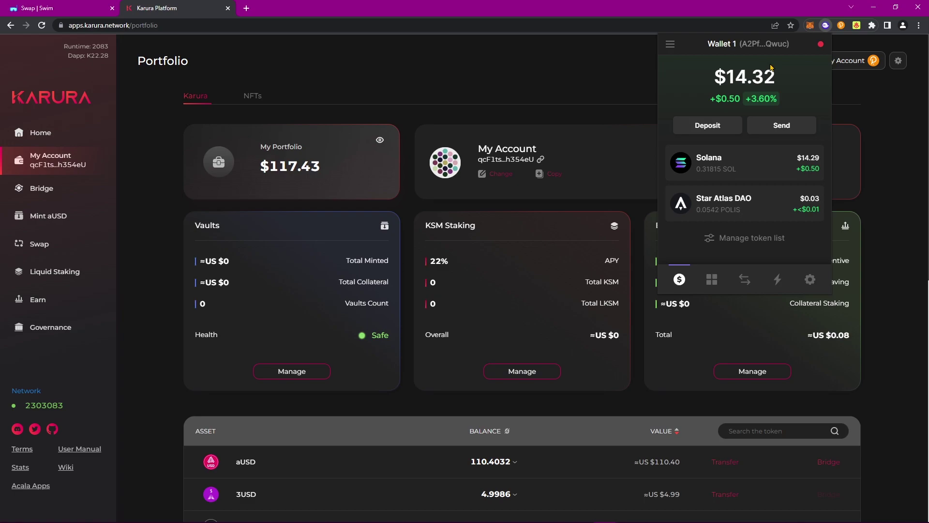
{"action": "left_click", "coordinate": [576, 70]}
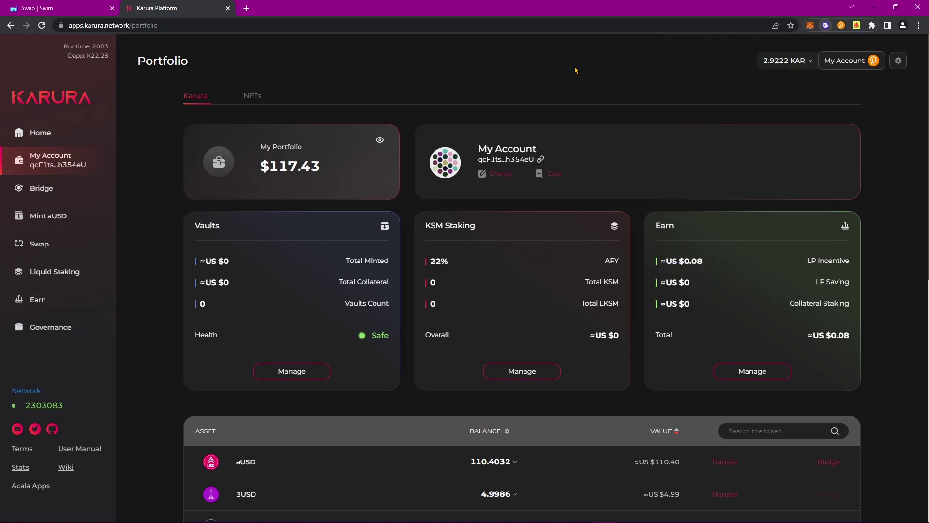
Browse the wallet download options on phantom.app's Download page.
{"action": "key", "text": "alt+Tab"}
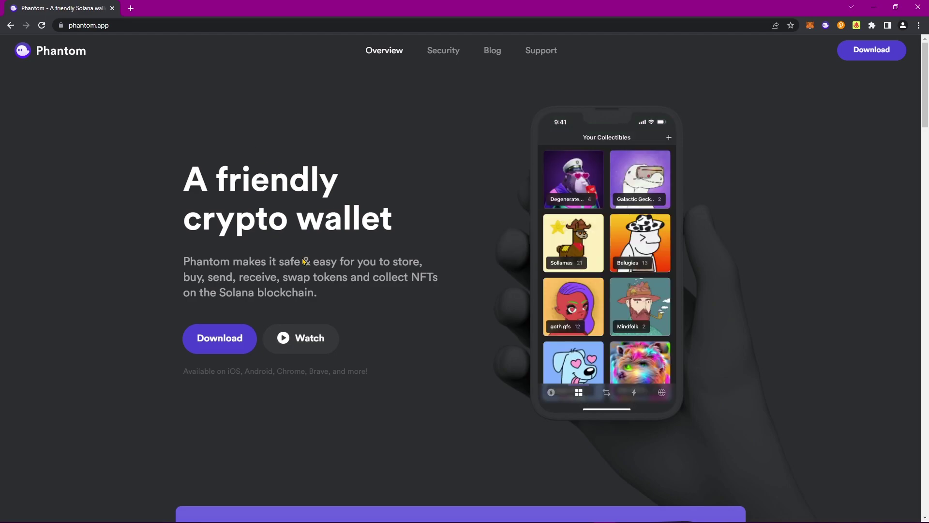
{"action": "left_click", "coordinate": [216, 346]}
{"action": "scroll", "coordinate": [218, 353], "scroll_direction": "down", "scroll_amount": 3}
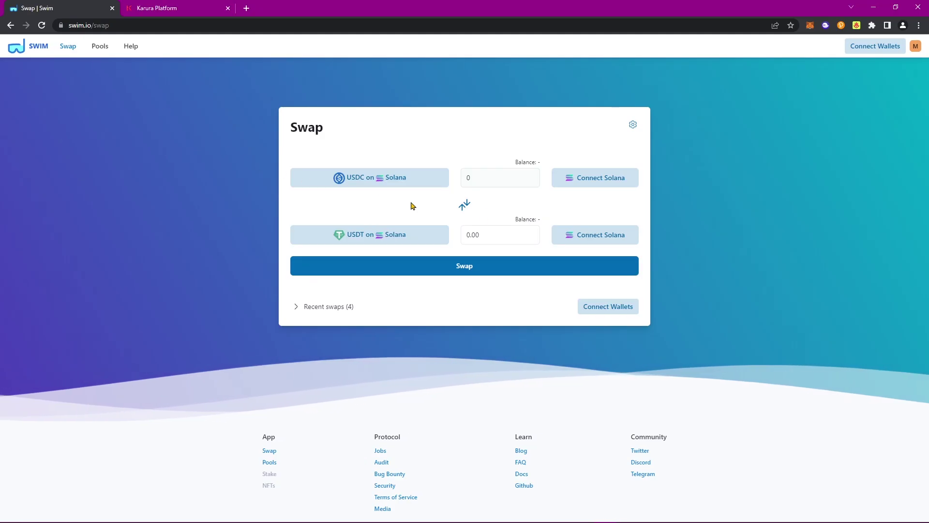
Connect MetaMask as the EVM wallet and Phantom as the Solana wallet in Swim.
{"action": "left_click", "coordinate": [870, 47]}
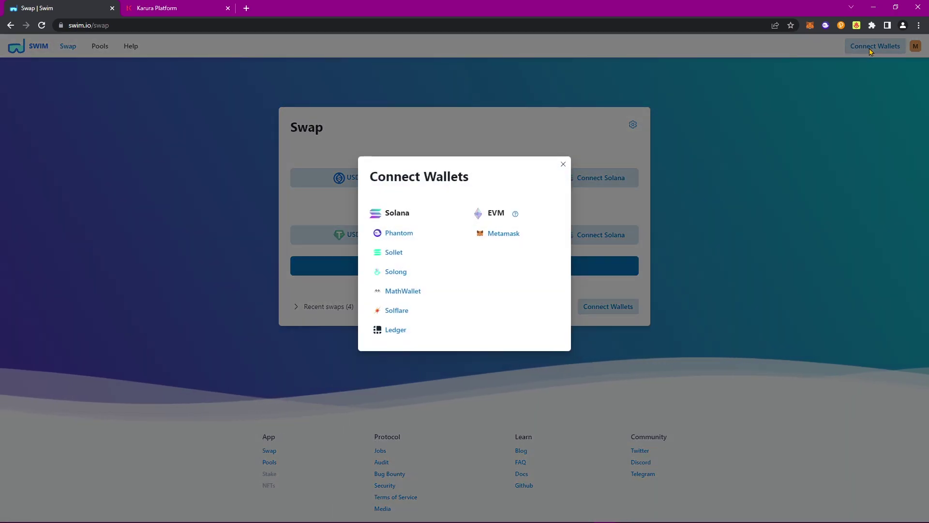
{"action": "left_click", "coordinate": [501, 235]}
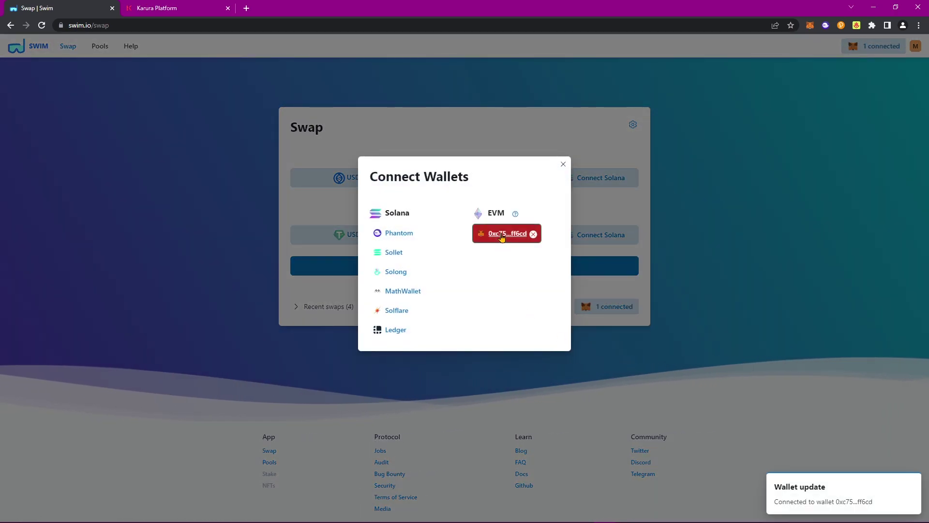
{"action": "left_click", "coordinate": [389, 237]}
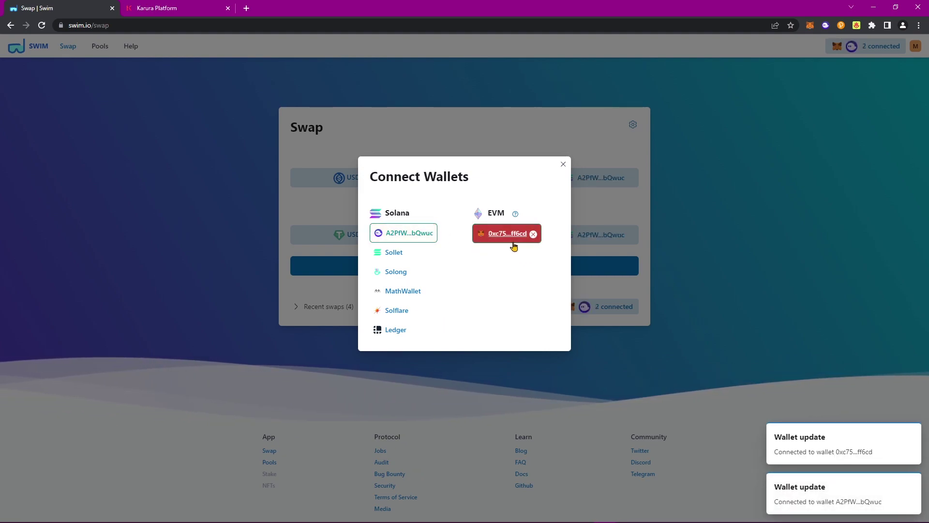
{"action": "left_click", "coordinate": [562, 166]}
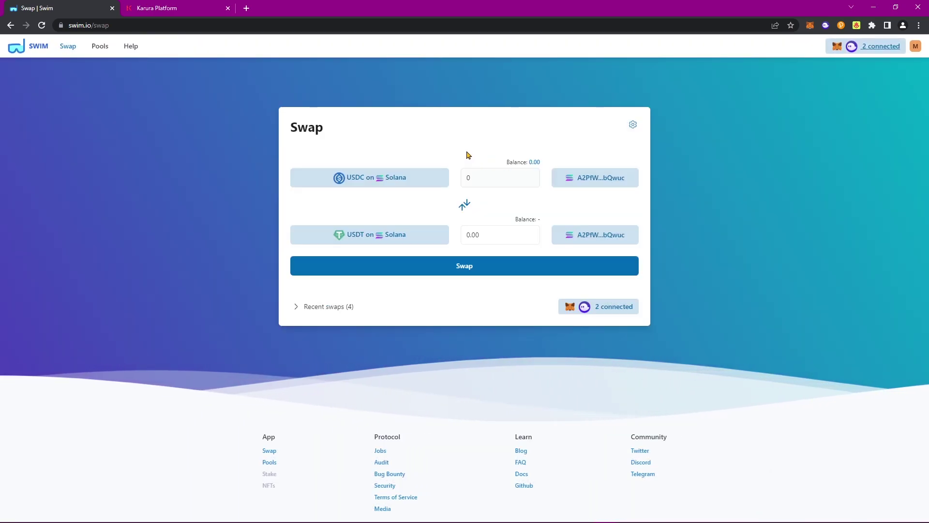
{"action": "left_click", "coordinate": [401, 181]}
{"action": "left_click", "coordinate": [462, 284]}
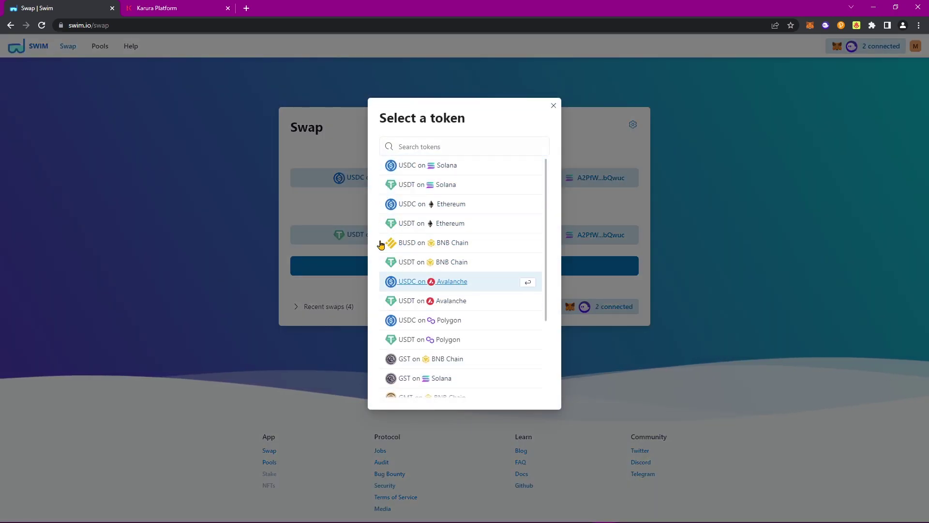
{"action": "left_click", "coordinate": [369, 236]}
{"action": "scroll", "coordinate": [430, 390], "scroll_direction": "down", "scroll_amount": 1}
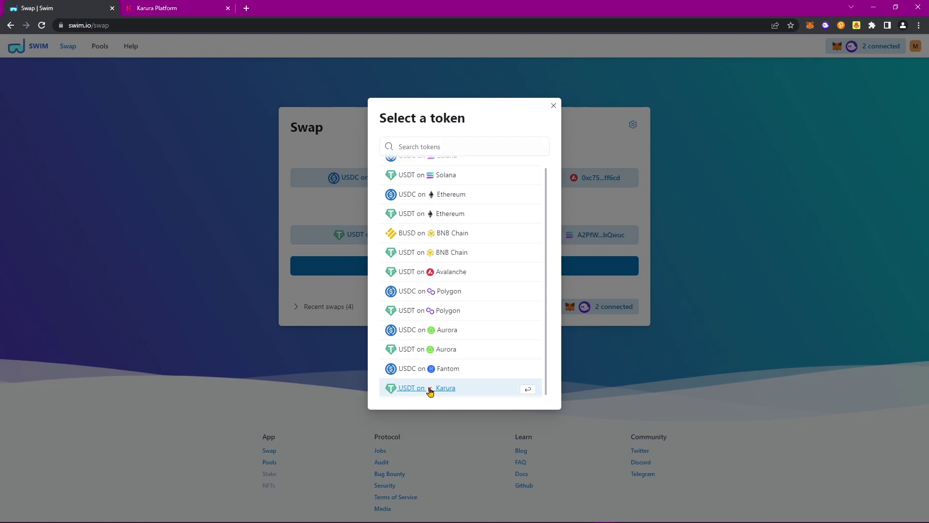
{"action": "left_click", "coordinate": [428, 388]}
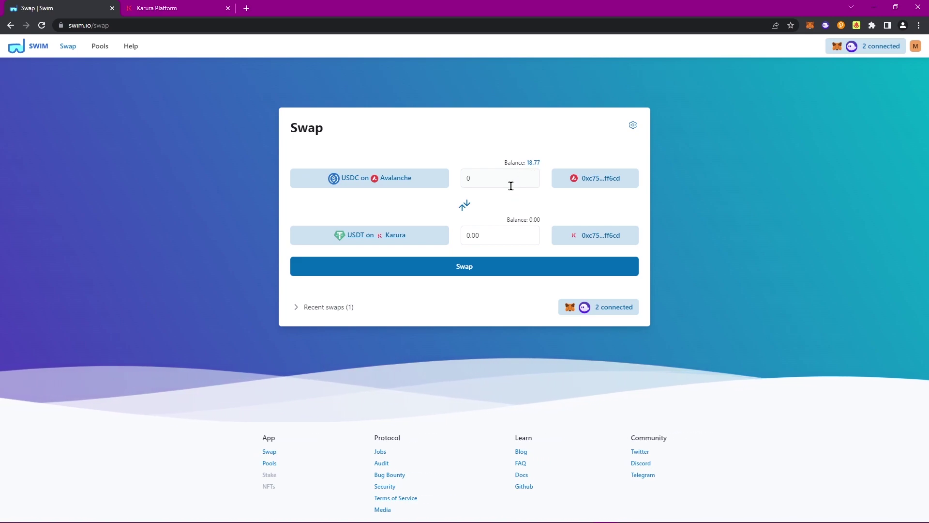
{"action": "left_click", "coordinate": [534, 166]}
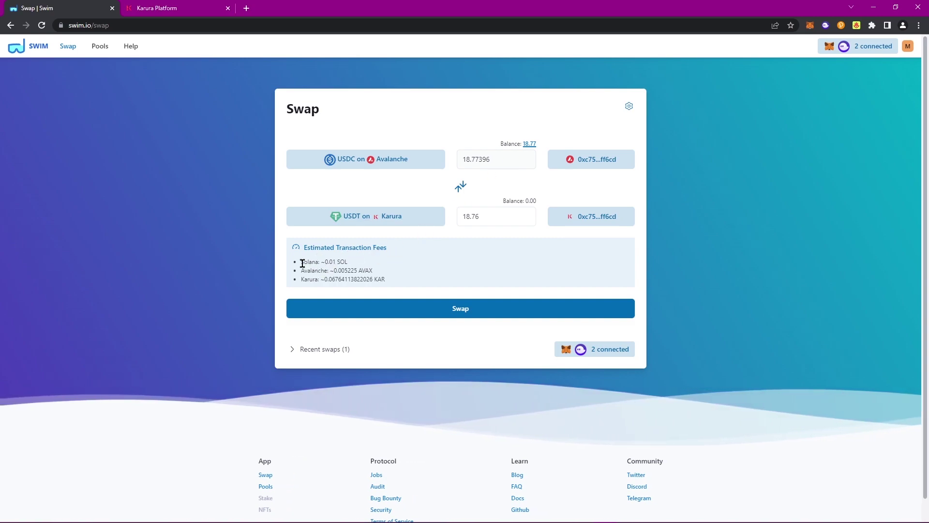
{"action": "left_click_drag", "start_coordinate": [300, 261], "coordinate": [357, 264]}
{"action": "left_click", "coordinate": [357, 264]}
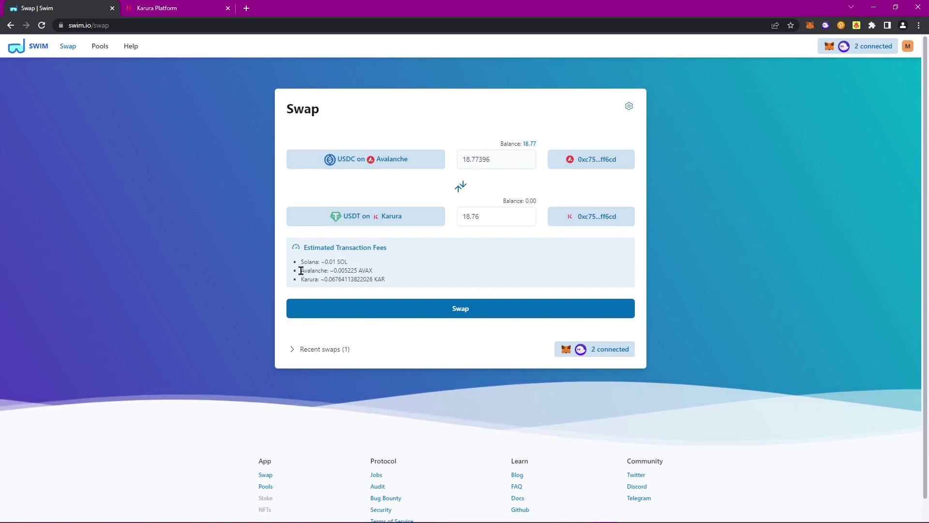
{"action": "left_click_drag", "start_coordinate": [300, 270], "coordinate": [382, 277]}
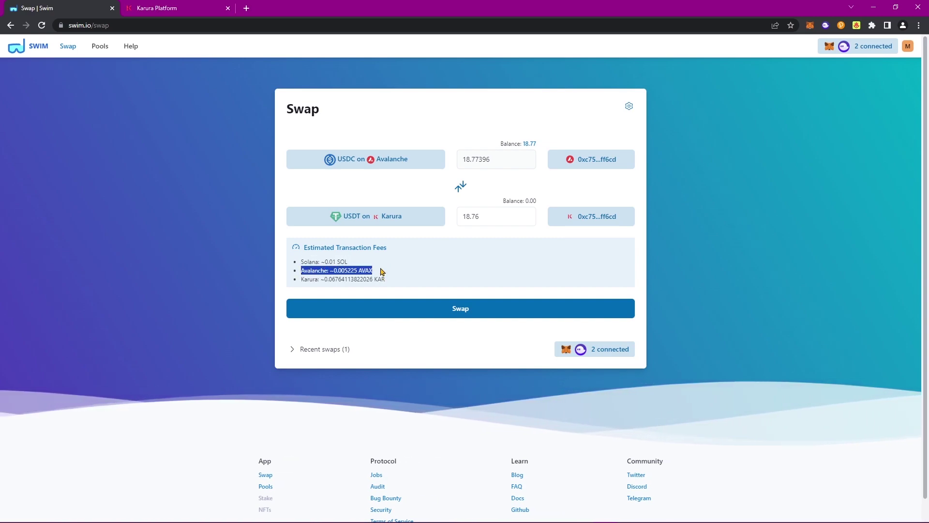
{"action": "left_click", "coordinate": [300, 280]}
{"action": "left_click_drag", "start_coordinate": [300, 280], "coordinate": [390, 284]}
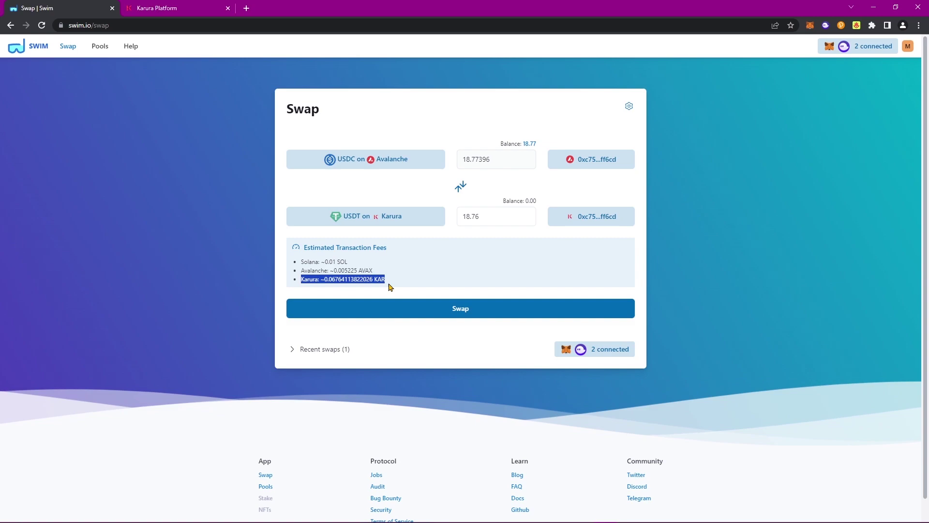
{"action": "left_click", "coordinate": [393, 279]}
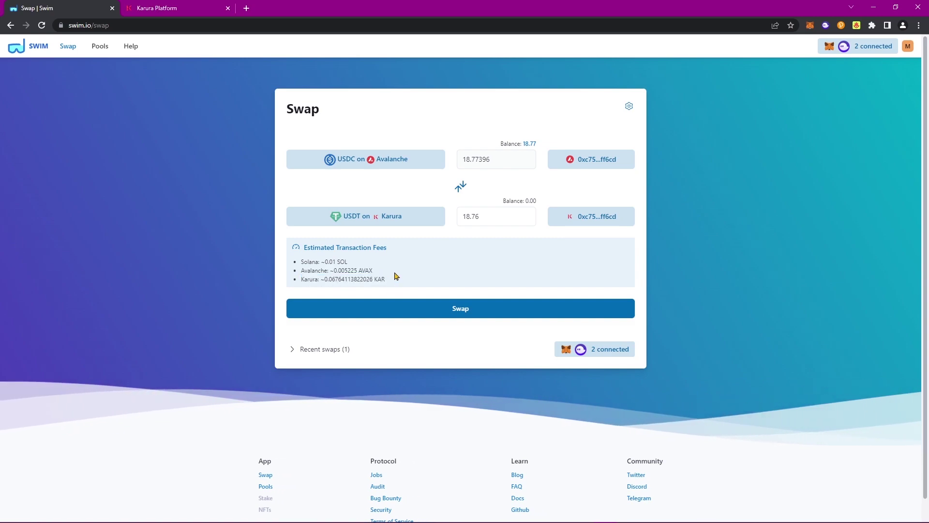
Start the 18.77 USDC-to-Karura-USDT swap, bringing up Phantom's 0.00204 SOL approval.
{"action": "left_click", "coordinate": [469, 313]}
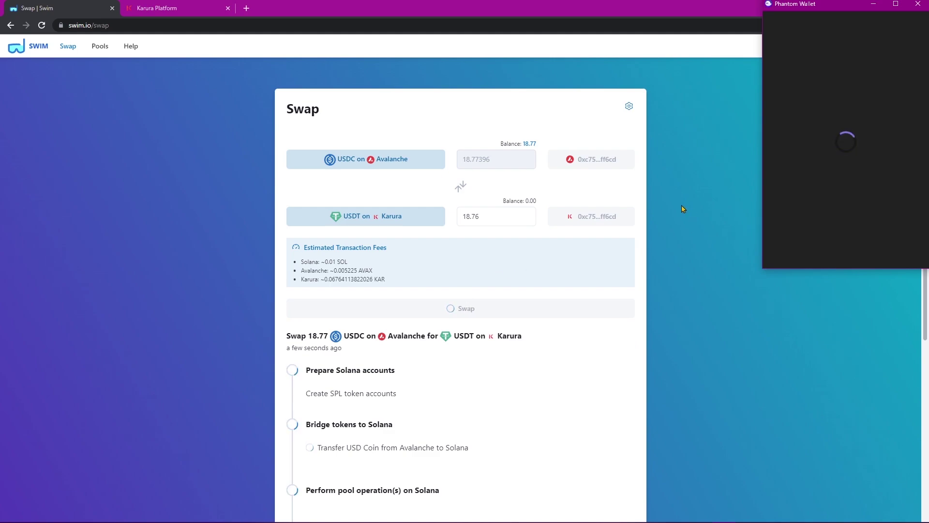
{"action": "scroll", "coordinate": [677, 220], "scroll_direction": "down", "scroll_amount": 5}
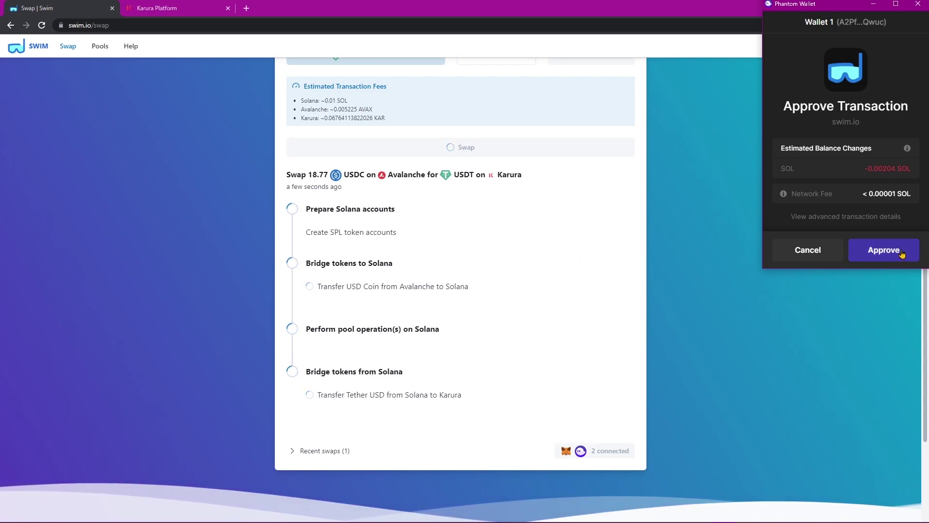
{"action": "left_click_drag", "start_coordinate": [792, 10], "coordinate": [784, 17]}
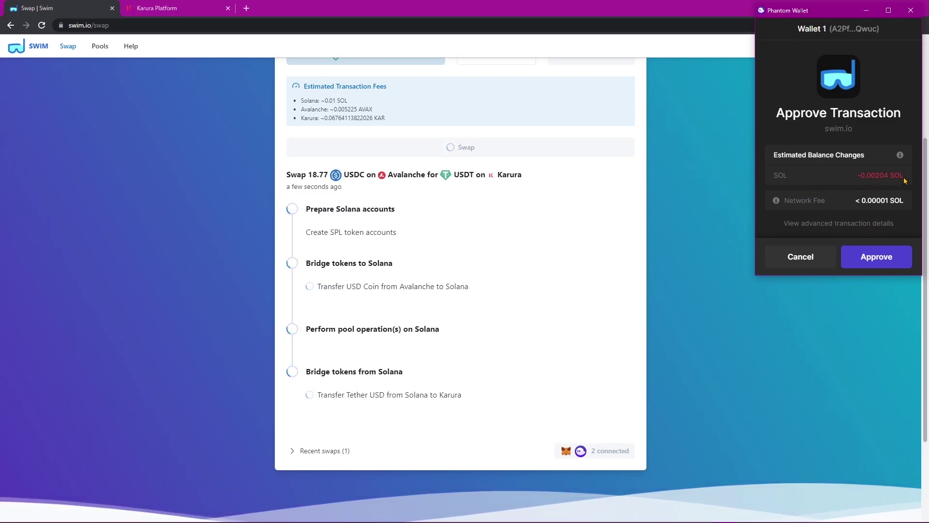
Approve the Solana token account setup in Phantom and grant MetaMask permission to spend USDC.
{"action": "left_click", "coordinate": [875, 265]}
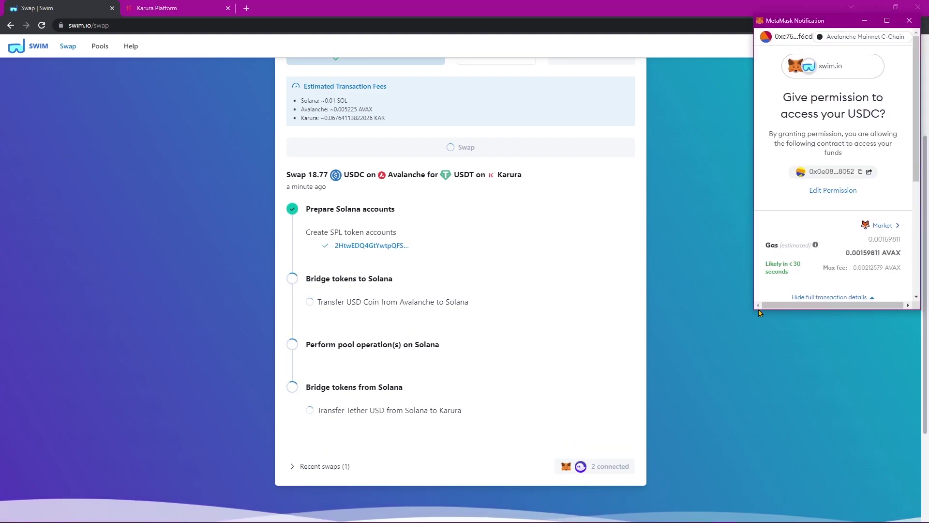
{"action": "left_click_drag", "start_coordinate": [754, 309], "coordinate": [694, 466]}
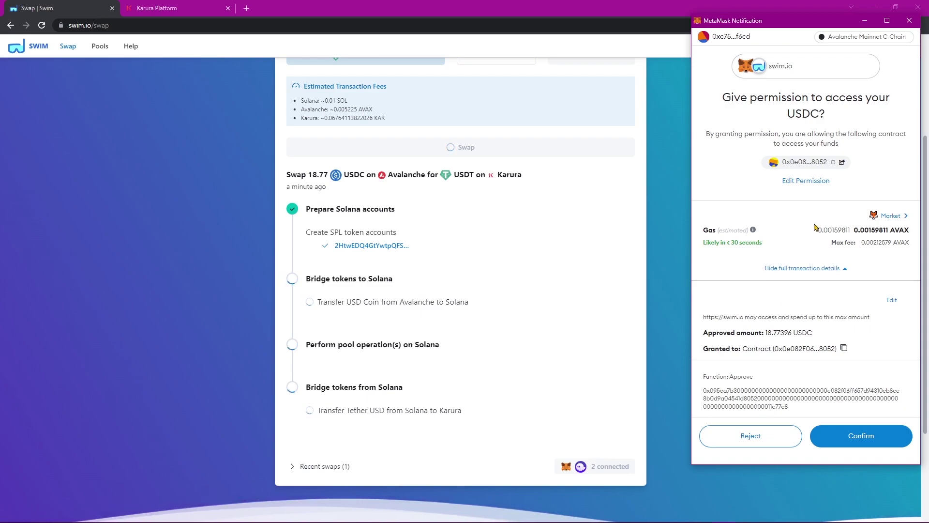
{"action": "left_click_drag", "start_coordinate": [819, 231], "coordinate": [908, 231]}
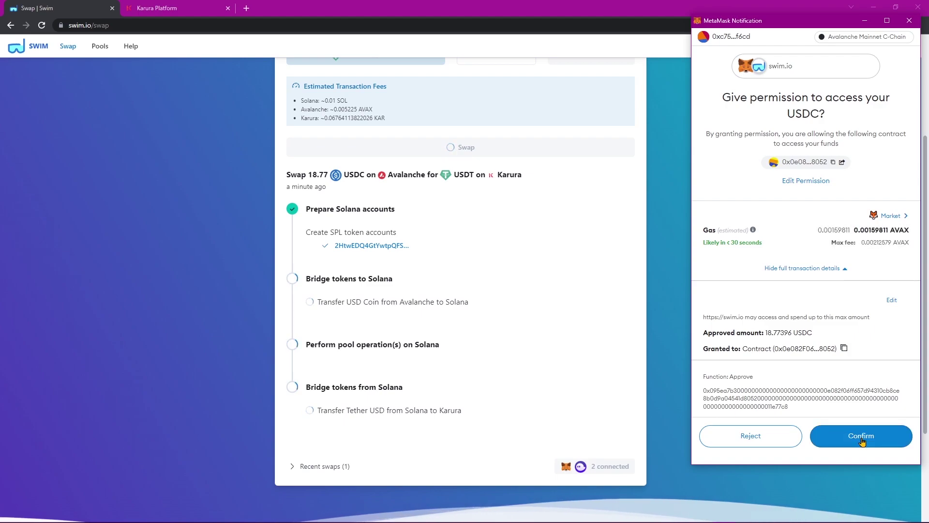
{"action": "left_click", "coordinate": [859, 438]}
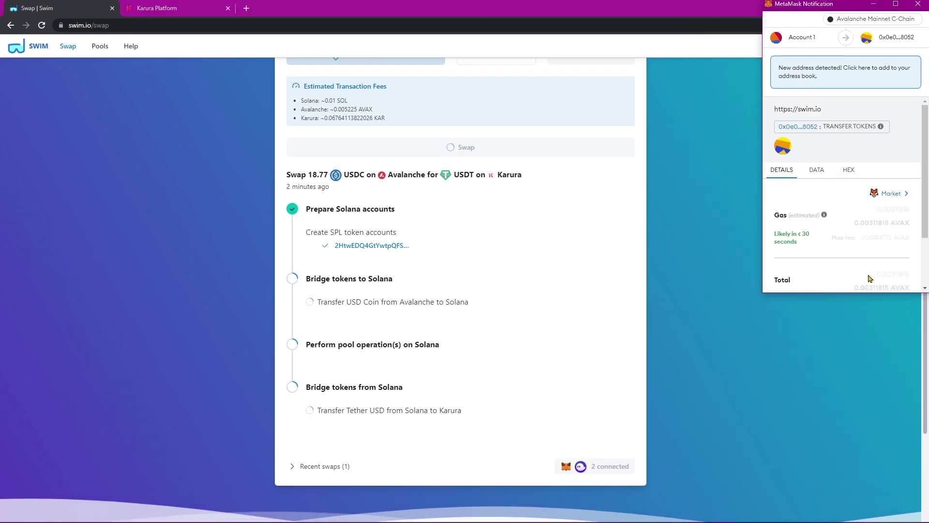
Confirm the USDC transfer in MetaMask and approve the next 0.00003 SOL Phantom transaction.
{"action": "scroll", "coordinate": [909, 209], "scroll_direction": "down", "scroll_amount": 2}
{"action": "scroll", "coordinate": [909, 213], "scroll_direction": "down", "scroll_amount": 1}
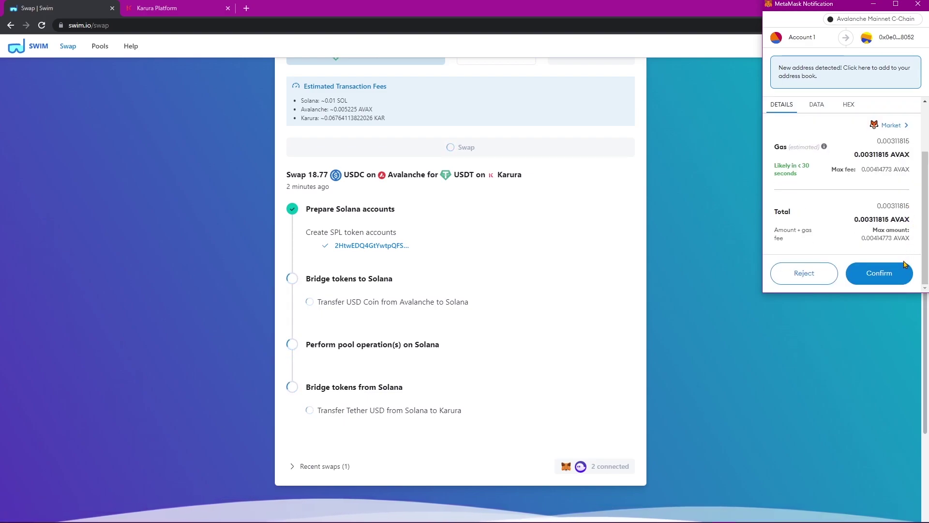
{"action": "left_click", "coordinate": [888, 278]}
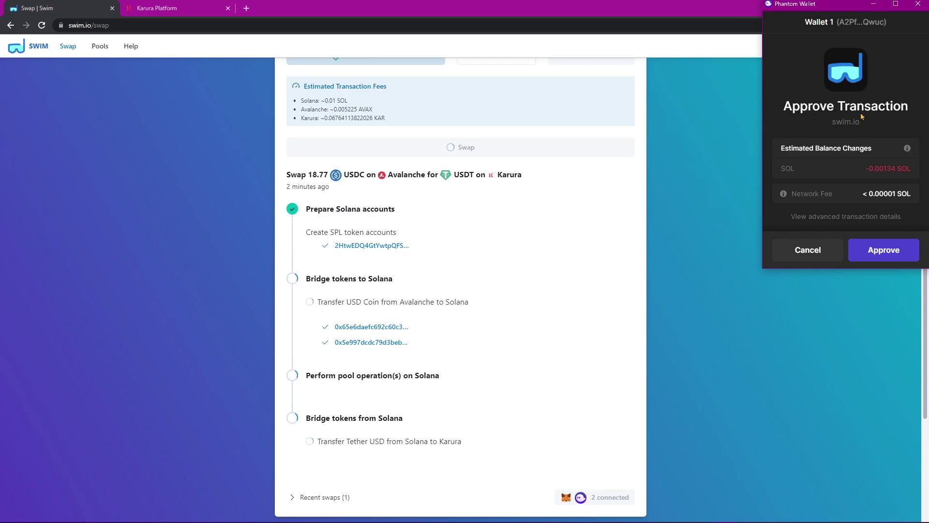
{"action": "left_click", "coordinate": [877, 252]}
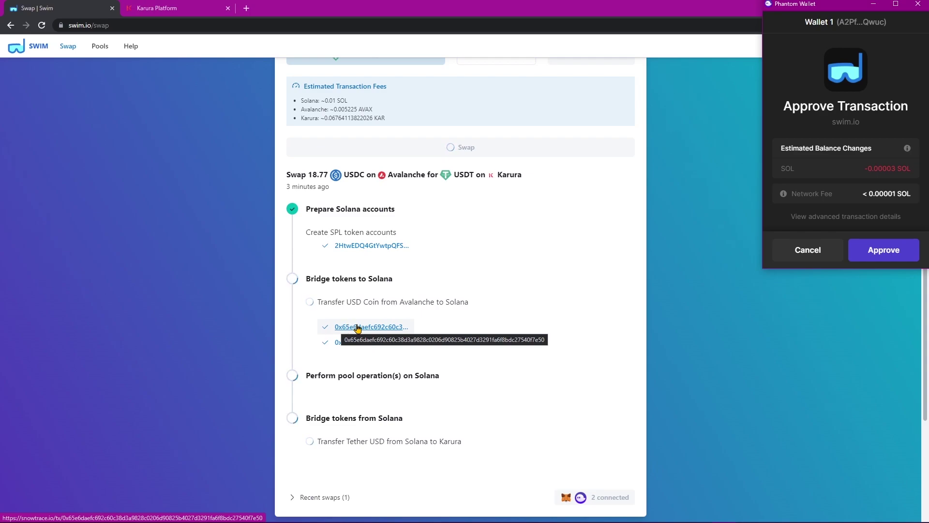
{"action": "left_click", "coordinate": [358, 327]}
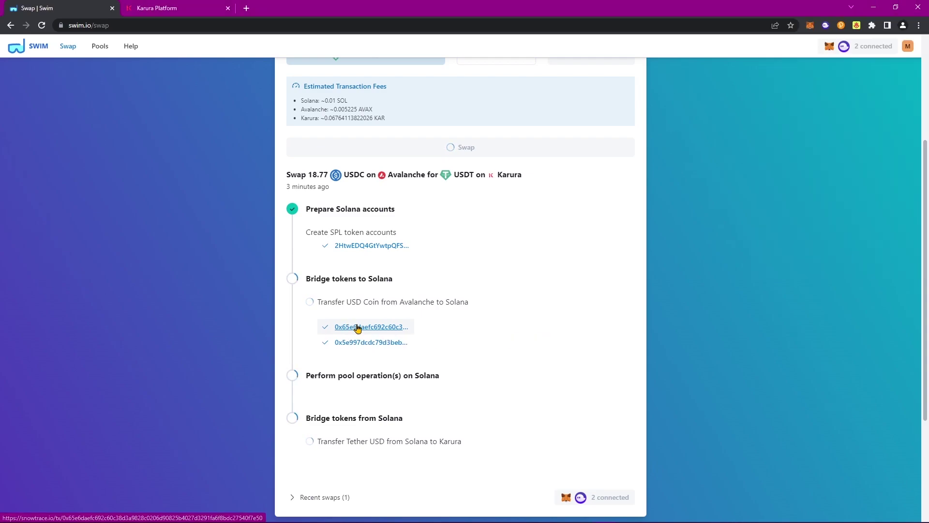
{"action": "left_click", "coordinate": [178, 14]}
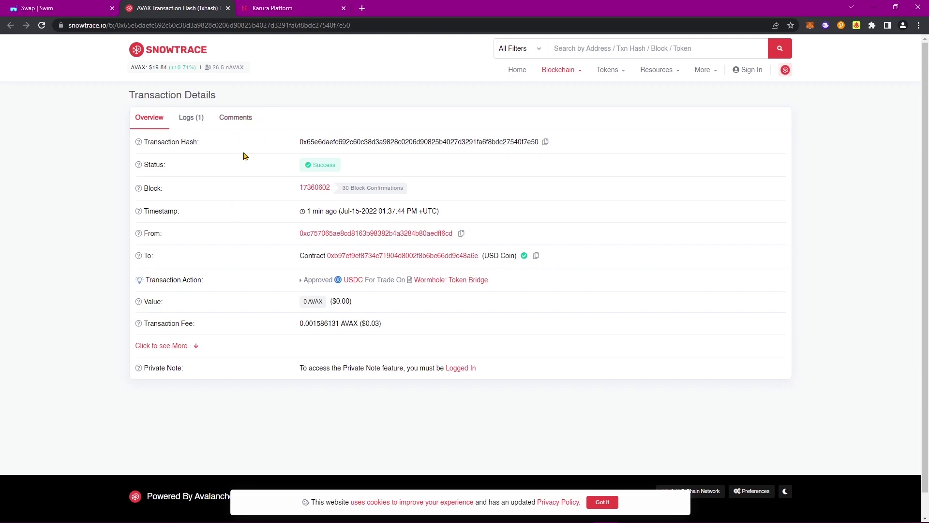
{"action": "left_click", "coordinate": [228, 8]}
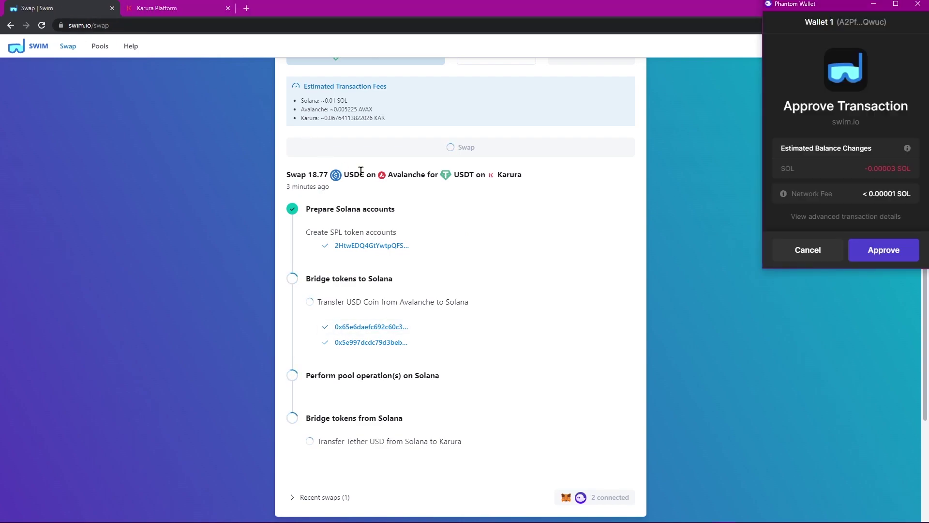
Approve the six remaining Phantom transactions for bridging to Solana and the pool swap.
{"action": "left_click", "coordinate": [884, 250]}
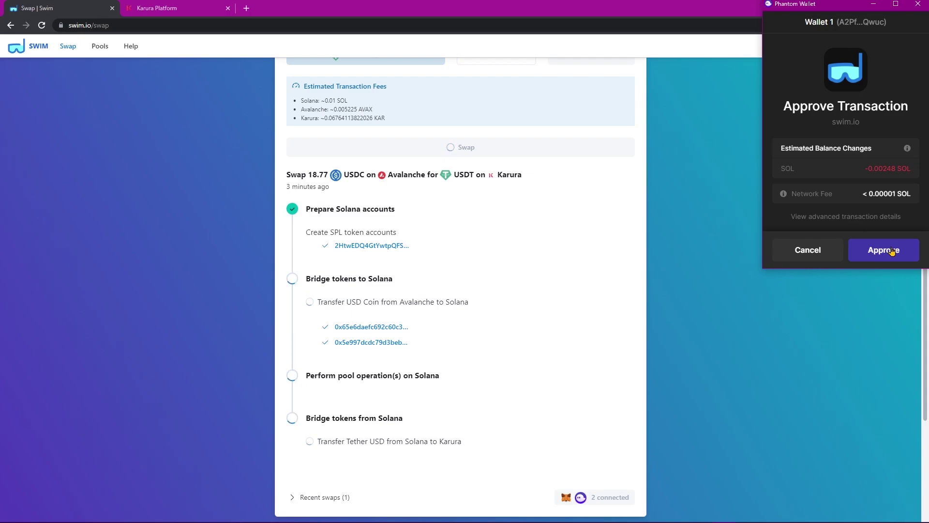
{"action": "left_click", "coordinate": [891, 252]}
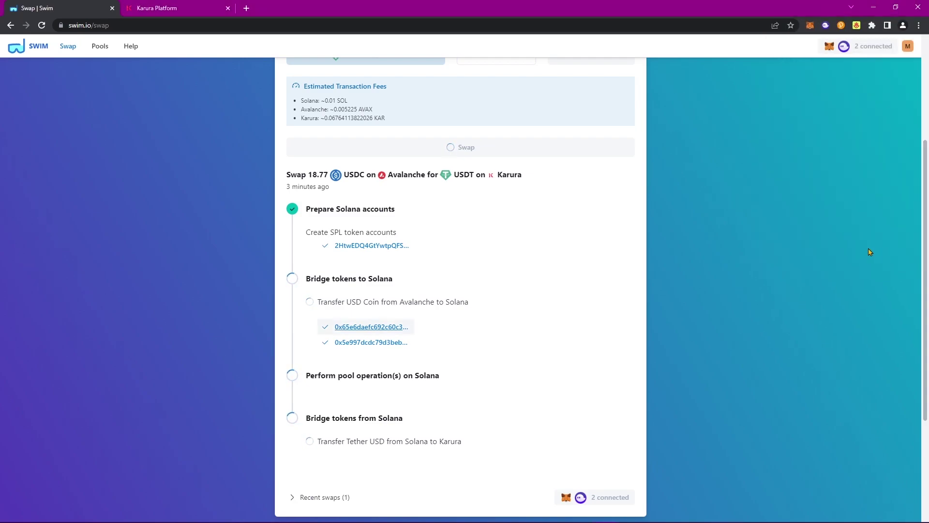
{"action": "left_click", "coordinate": [854, 250]}
{"action": "scroll", "coordinate": [773, 228], "scroll_direction": "down", "scroll_amount": 3}
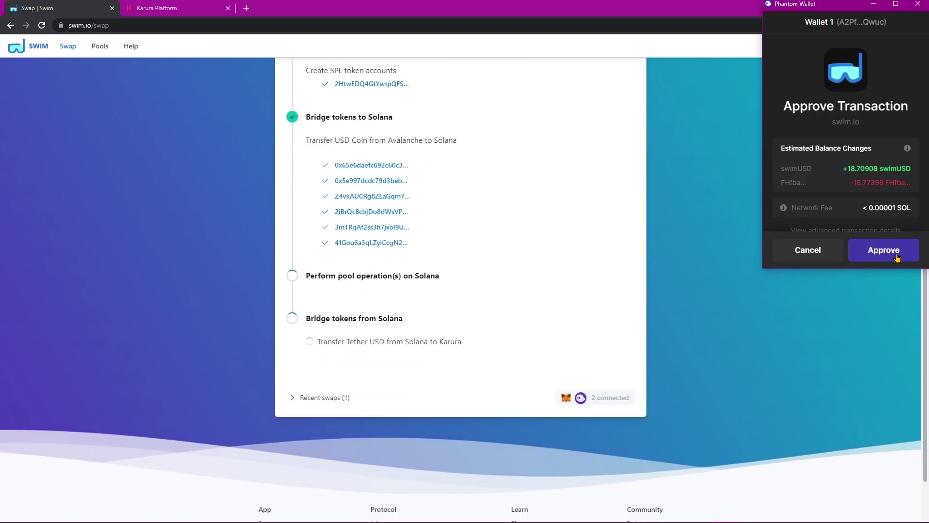
{"action": "left_click", "coordinate": [898, 252]}
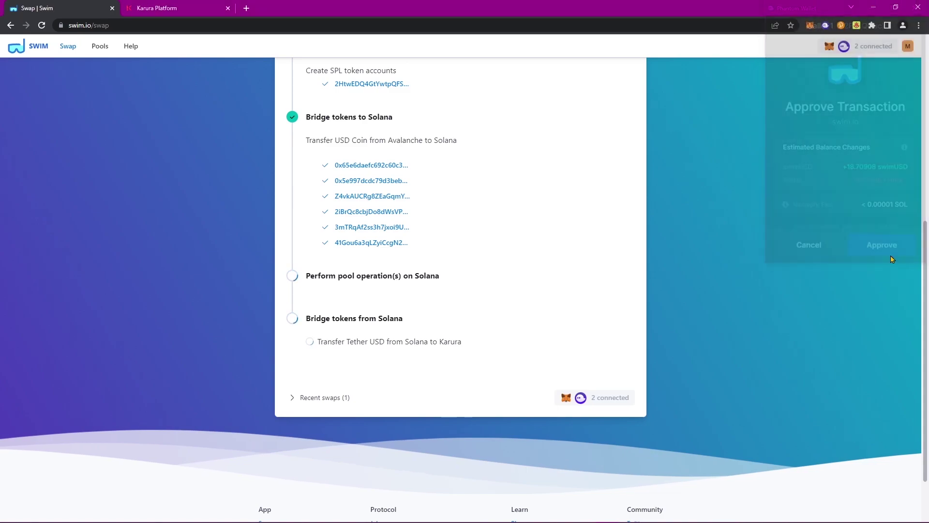
{"action": "left_click", "coordinate": [896, 259]}
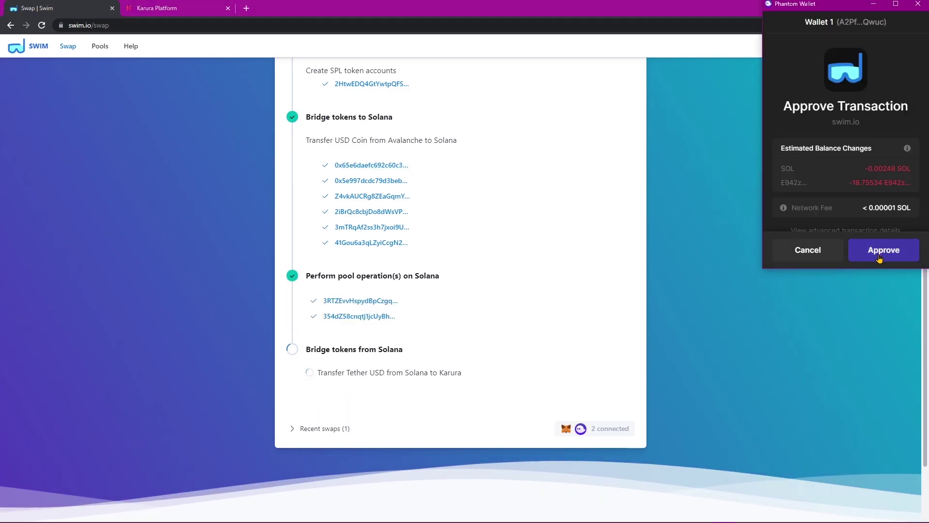
{"action": "left_click", "coordinate": [881, 259]}
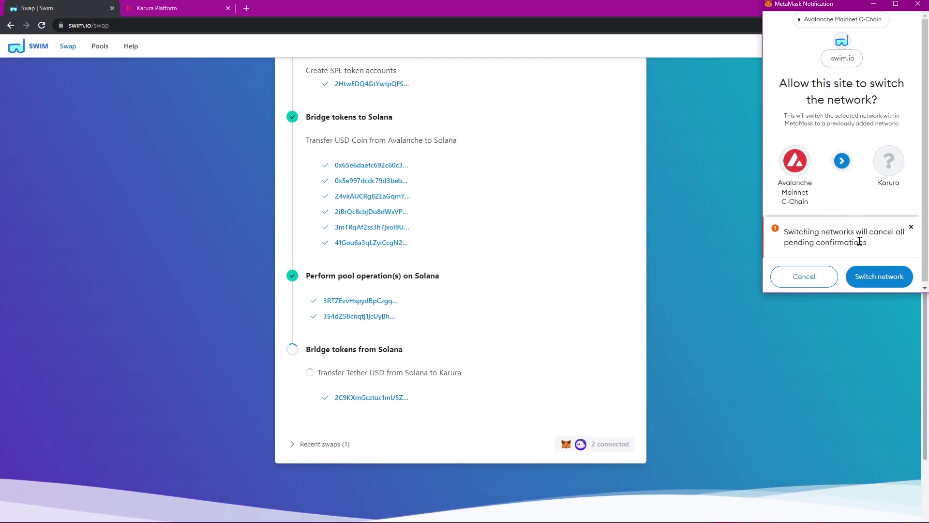
Let MetaMask switch to Karura and confirm the final transfer so the swap completes.
{"action": "left_click", "coordinate": [869, 281]}
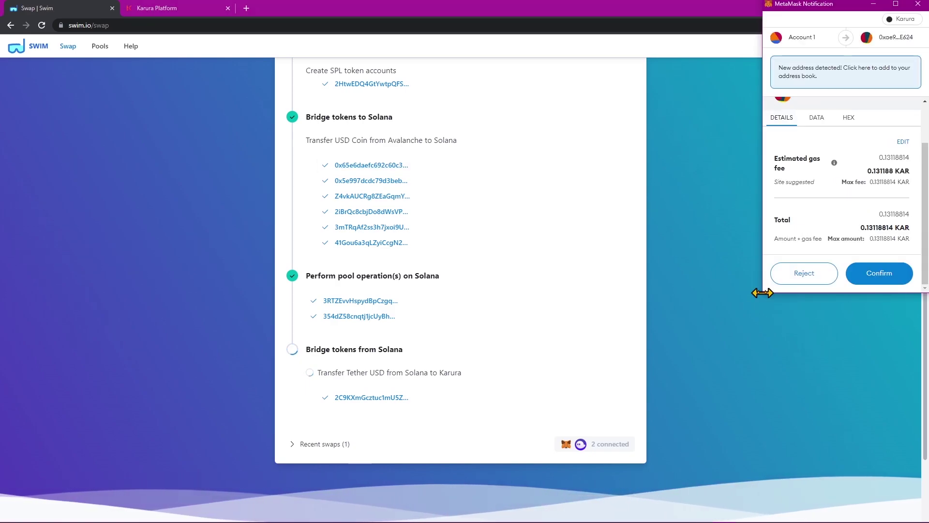
{"action": "left_click_drag", "start_coordinate": [763, 291], "coordinate": [721, 368]}
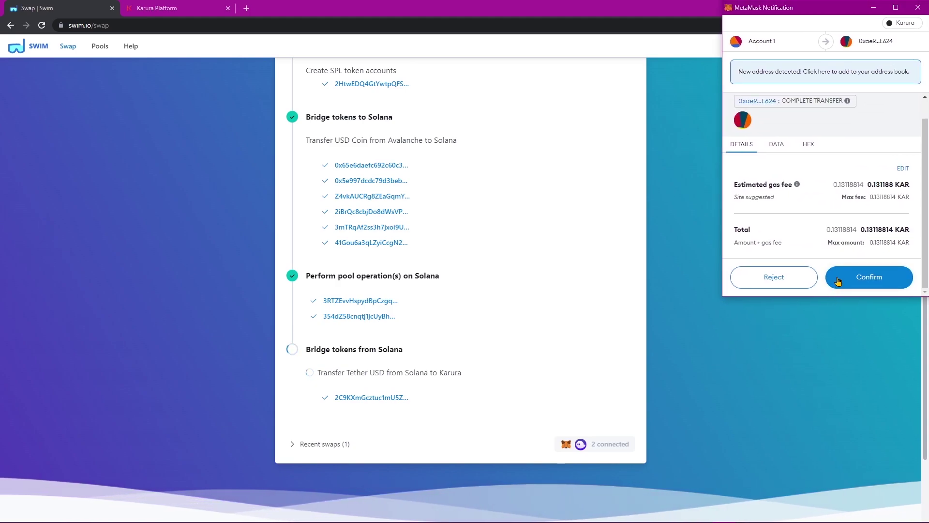
{"action": "left_click", "coordinate": [880, 282]}
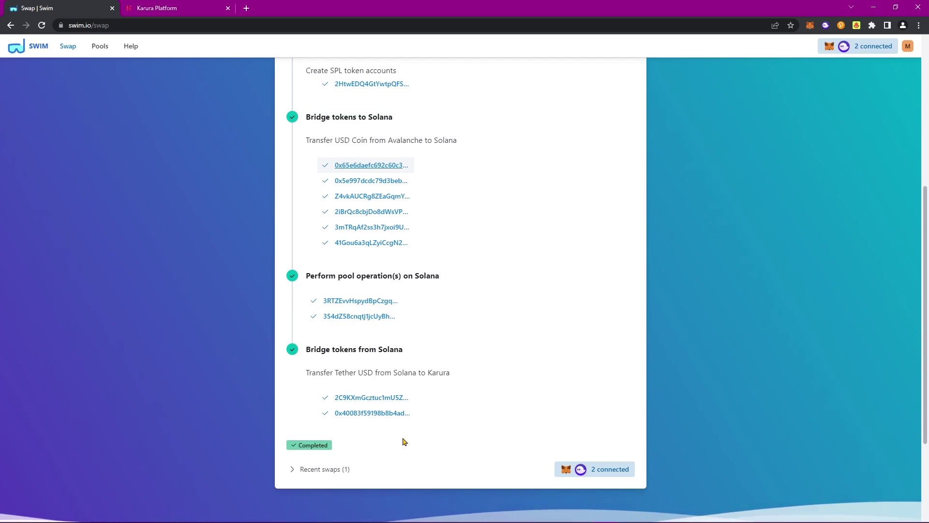
Scroll back to the swap form and verify the USDT on Karura balance reads 18.76.
{"action": "scroll", "coordinate": [407, 448], "scroll_direction": "up", "scroll_amount": 6}
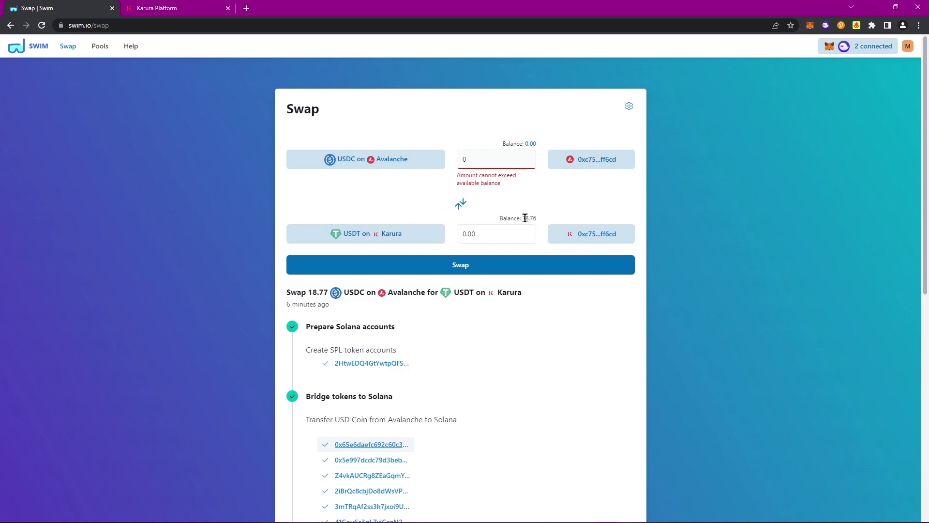
{"action": "left_click_drag", "start_coordinate": [498, 218], "coordinate": [541, 223]}
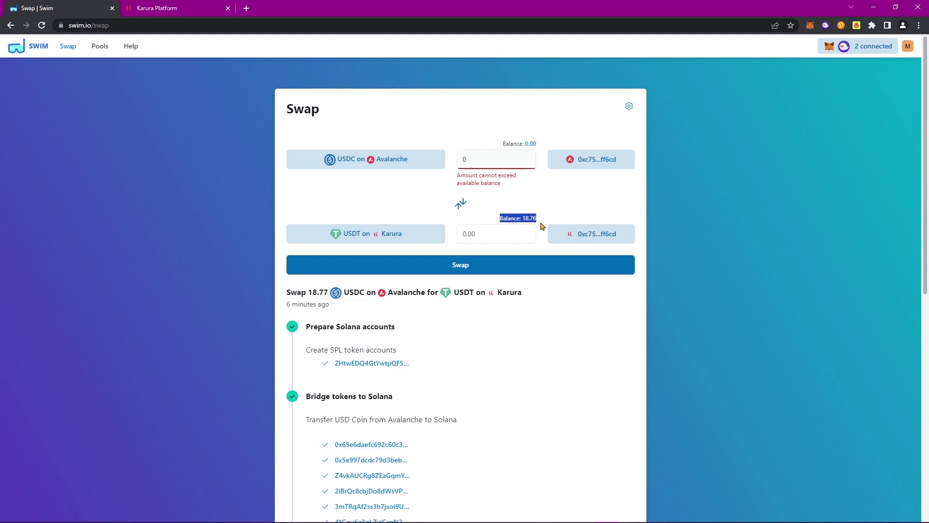
{"action": "left_click", "coordinate": [541, 218]}
Check the Karura Portfolio lists 18.7553 USDT, then return to the Swim tab.
{"action": "left_click", "coordinate": [177, 7]}
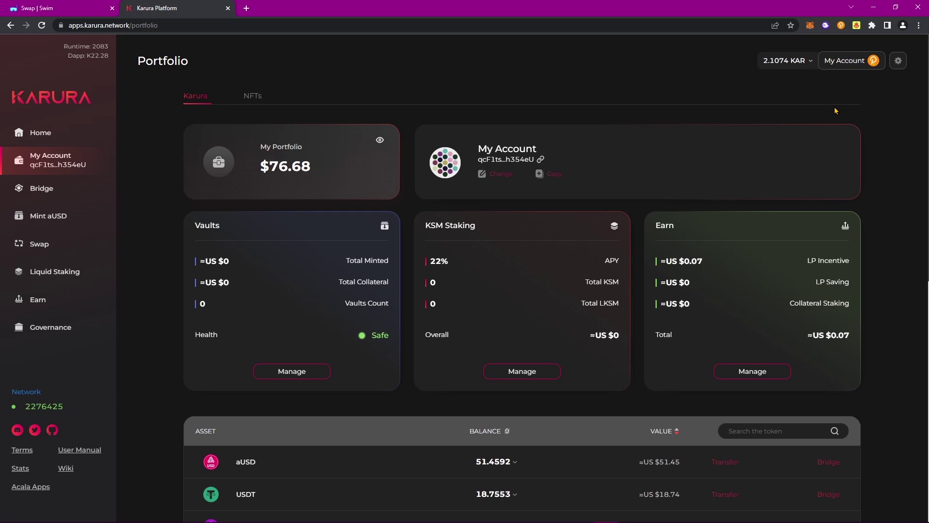
{"action": "scroll", "coordinate": [822, 116], "scroll_direction": "down", "scroll_amount": 3}
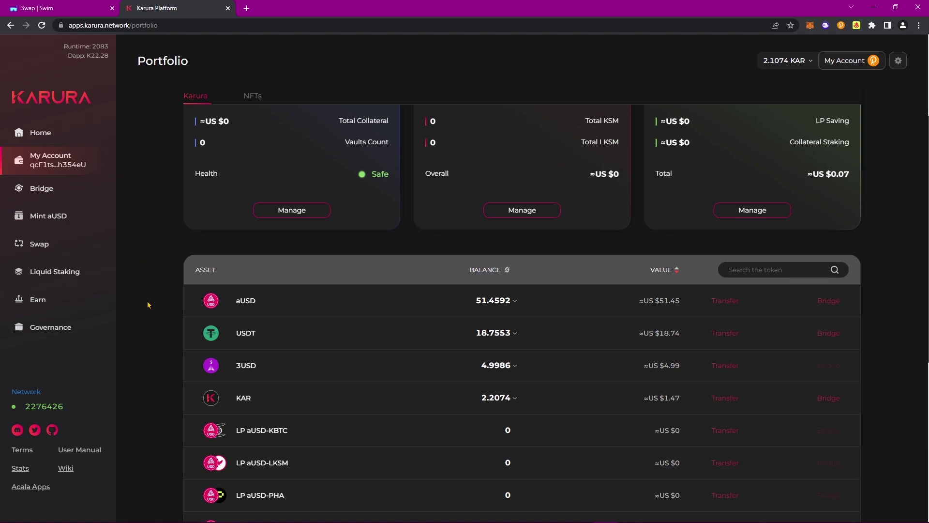
{"action": "key", "text": "ctrl+Tab"}
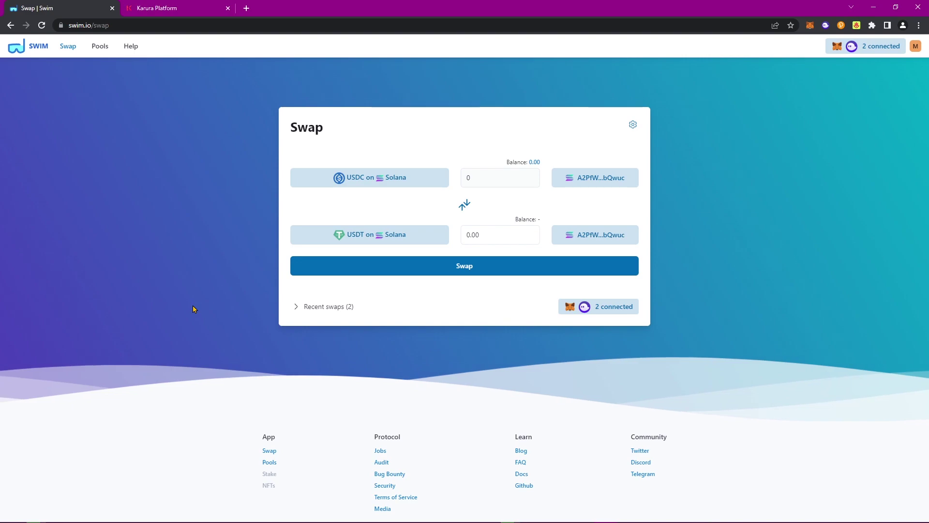
Swap the full 20.19 BUSD balance on BNB Chain for USDT on Karura.
{"action": "left_click", "coordinate": [391, 177]}
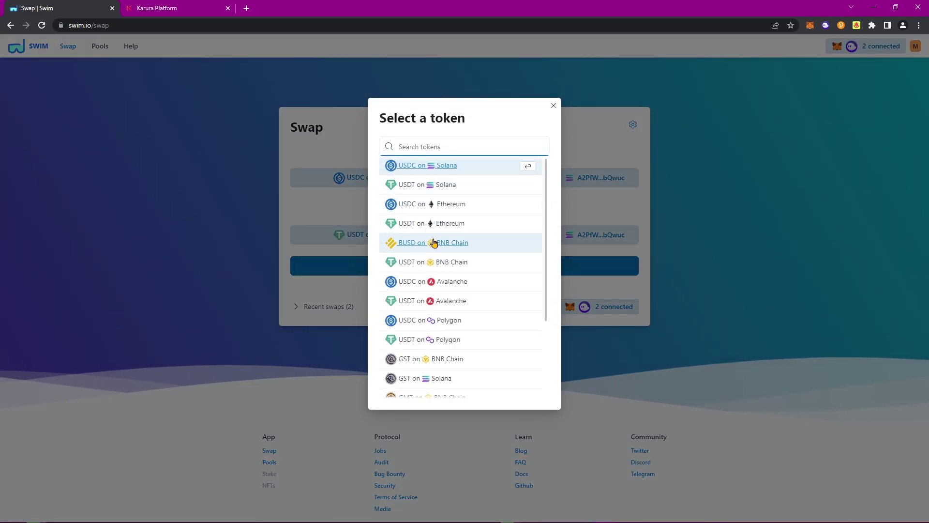
{"action": "left_click", "coordinate": [447, 247]}
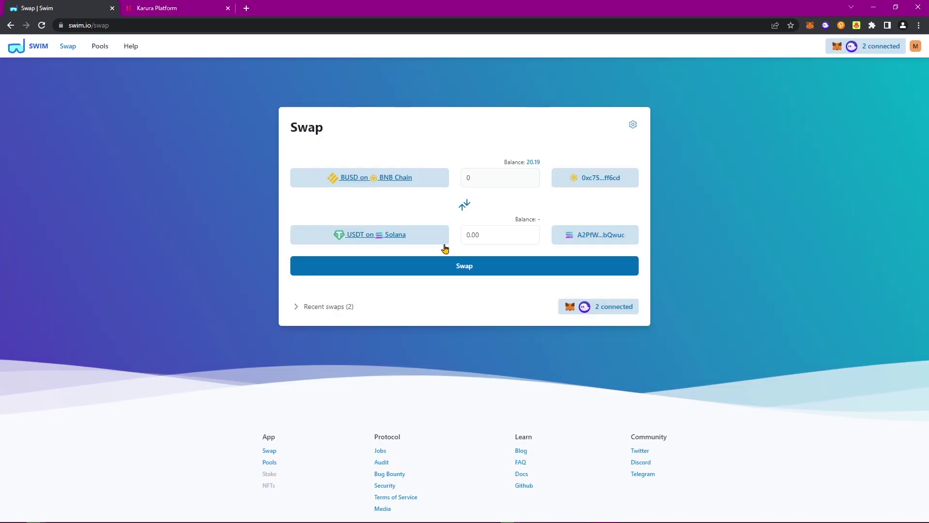
{"action": "left_click", "coordinate": [373, 241]}
{"action": "scroll", "coordinate": [455, 353], "scroll_direction": "down", "scroll_amount": 1}
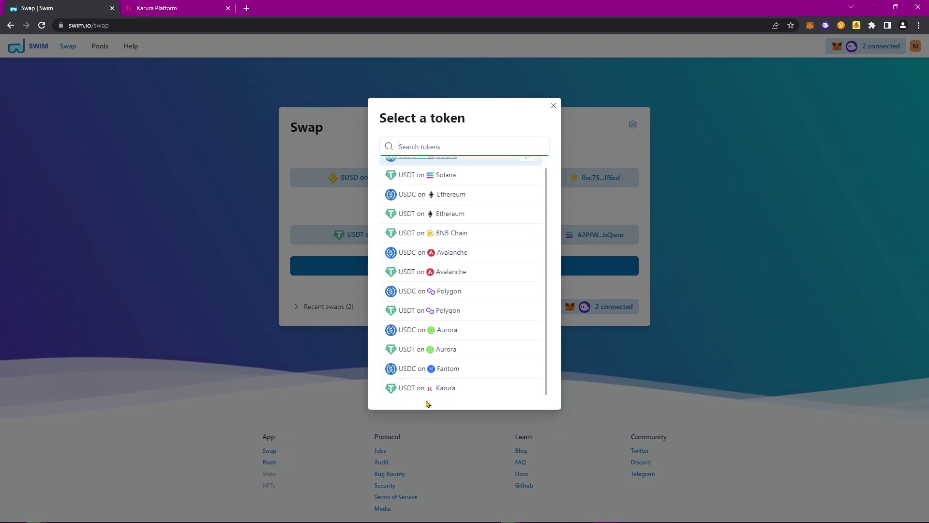
{"action": "left_click", "coordinate": [417, 389]}
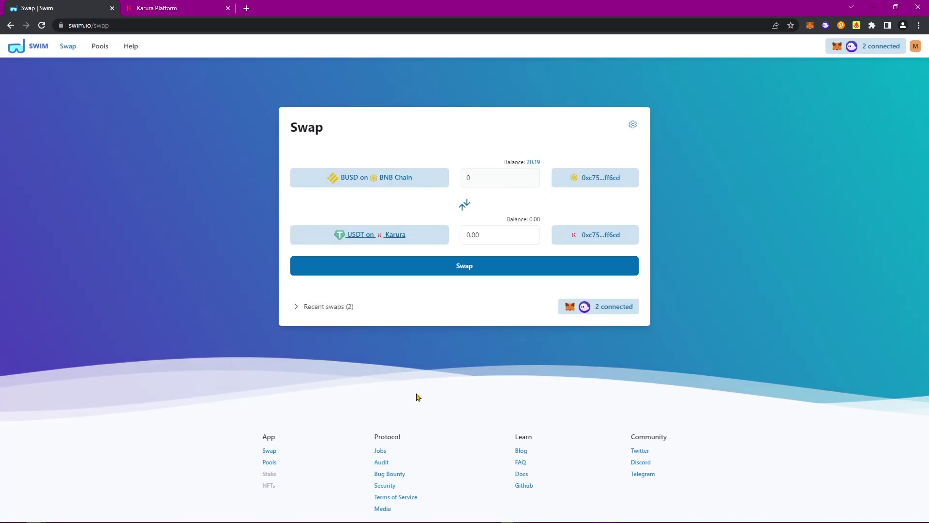
{"action": "left_click", "coordinate": [534, 164]}
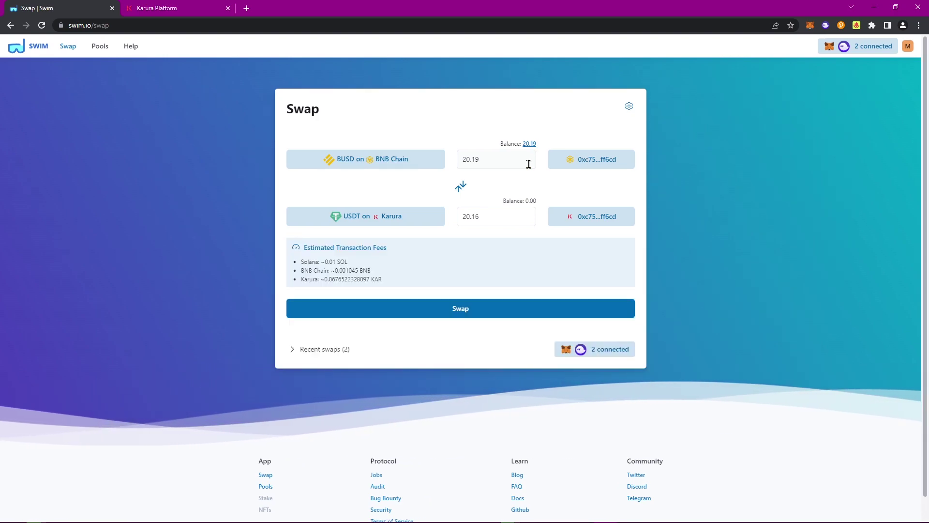
{"action": "left_click", "coordinate": [465, 309]}
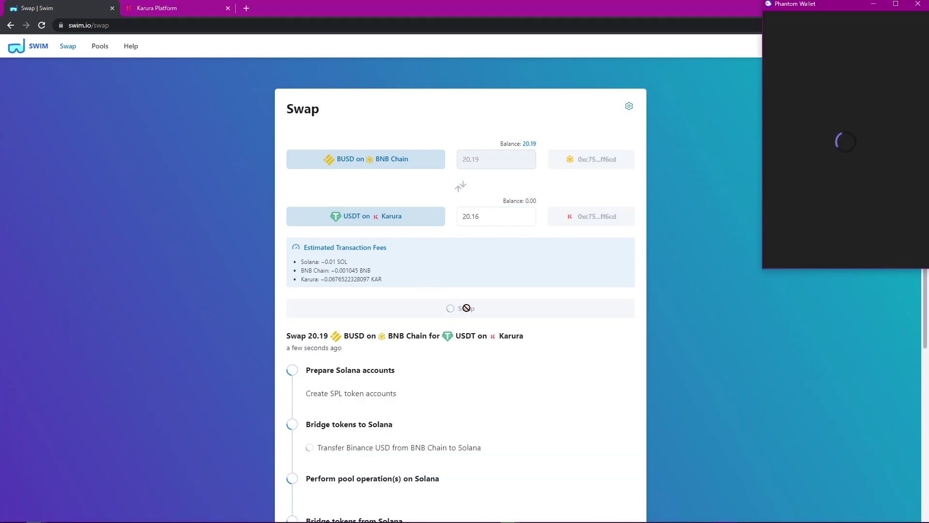
Approve the Phantom account setup, confirm the BNB Chain transfer in MetaMask, and approve the next Phantom transaction.
{"action": "scroll", "coordinate": [466, 310], "scroll_direction": "down", "scroll_amount": 3}
{"action": "left_click", "coordinate": [690, 337]}
{"action": "scroll", "coordinate": [681, 298], "scroll_direction": "up", "scroll_amount": 1}
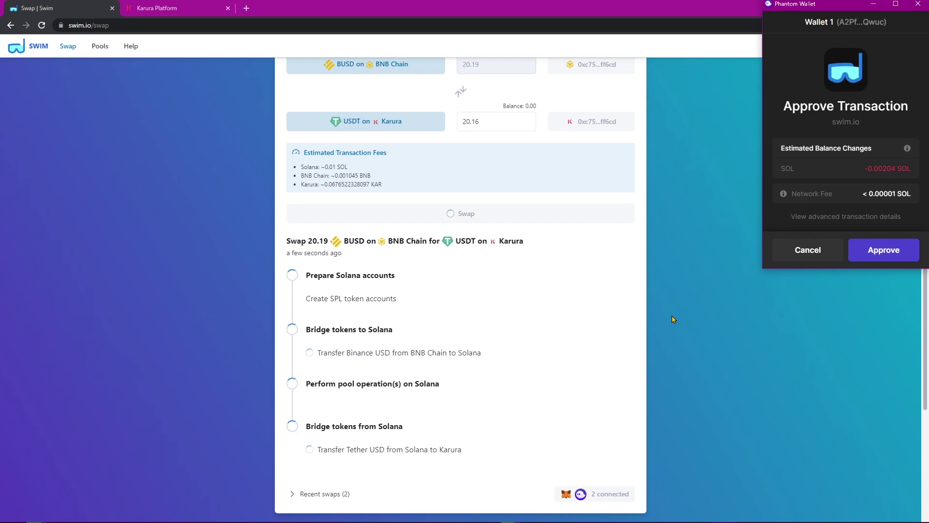
{"action": "left_click", "coordinate": [897, 255]}
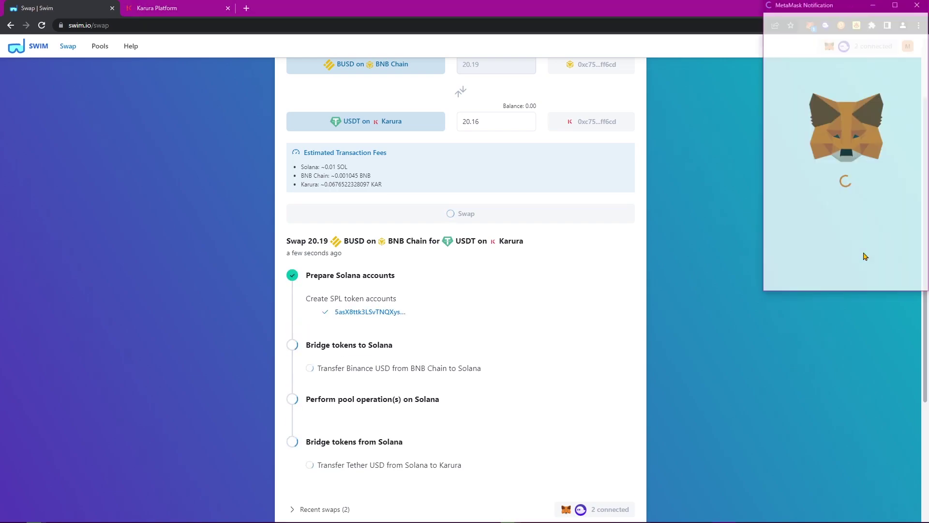
{"action": "left_click", "coordinate": [886, 274]}
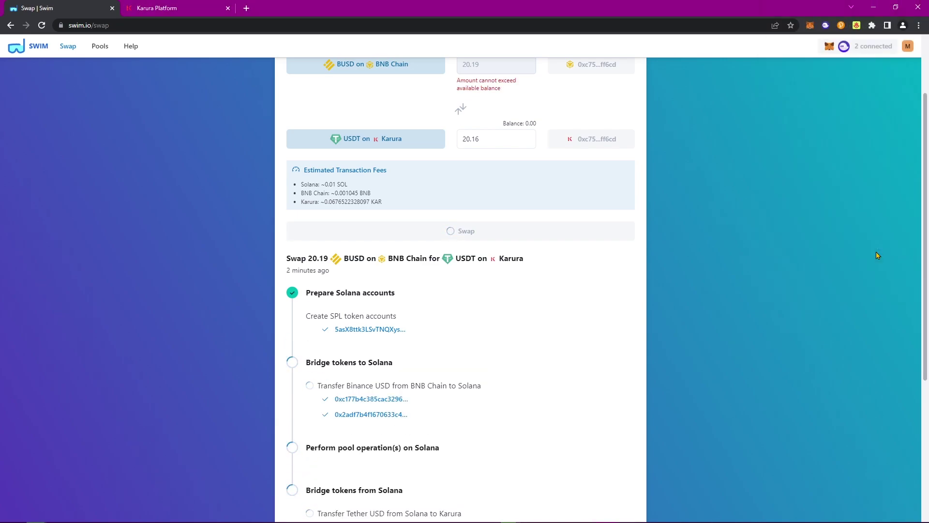
{"action": "left_click", "coordinate": [878, 255]}
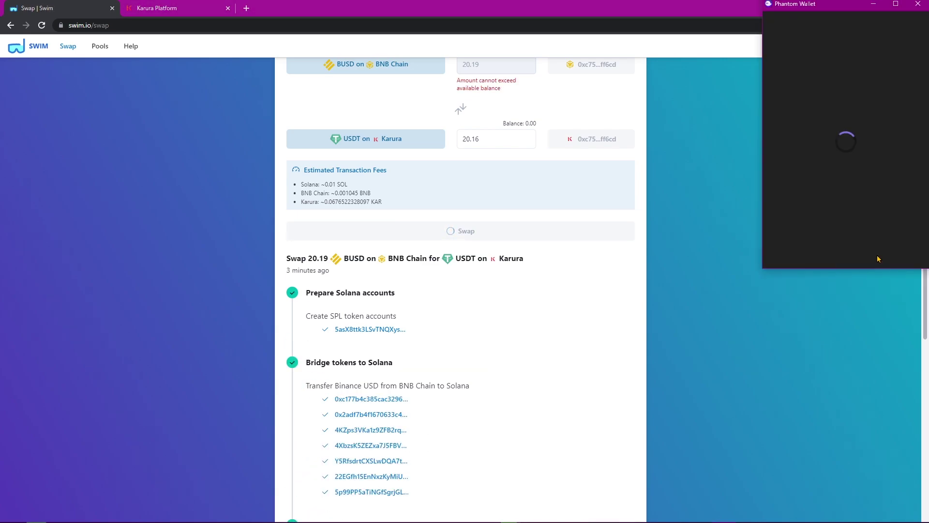
{"action": "scroll", "coordinate": [764, 252], "scroll_direction": "down", "scroll_amount": 3}
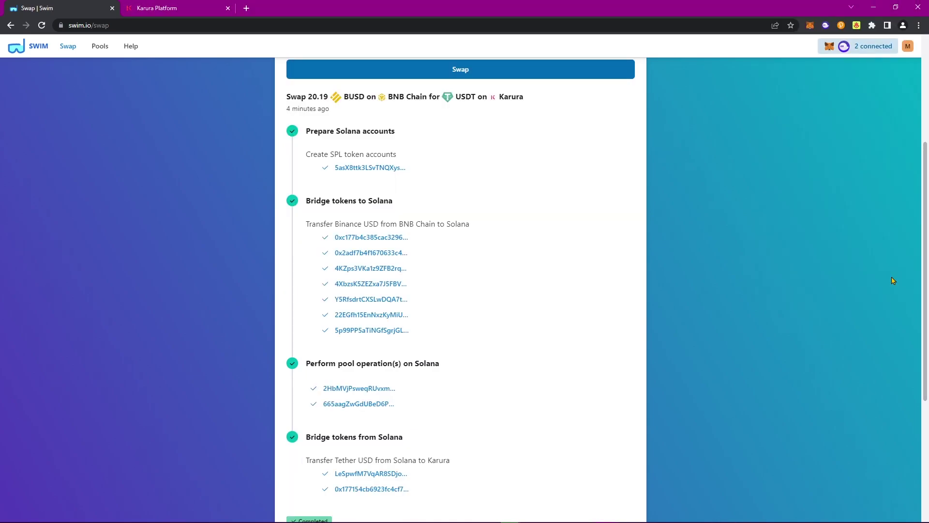
{"action": "scroll", "coordinate": [861, 274], "scroll_direction": "down", "scroll_amount": 3}
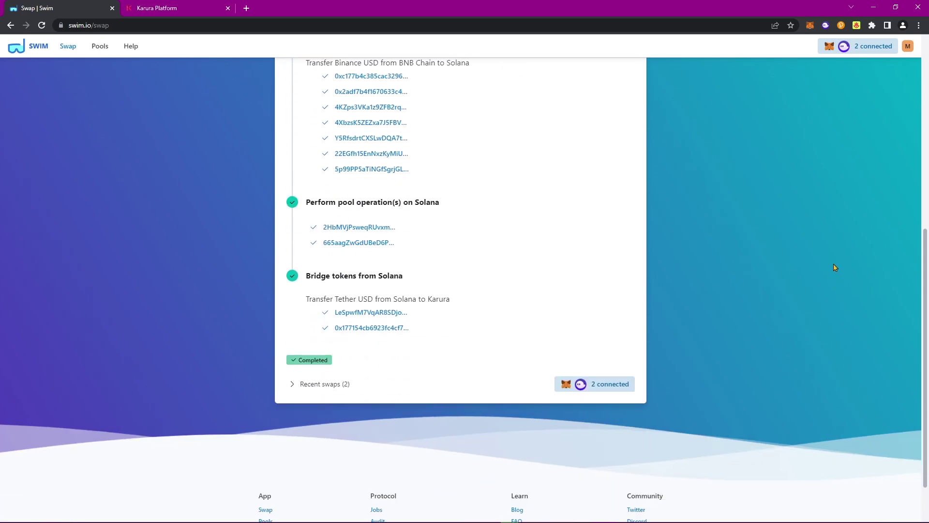
{"action": "scroll", "coordinate": [599, 290], "scroll_direction": "up", "scroll_amount": 7}
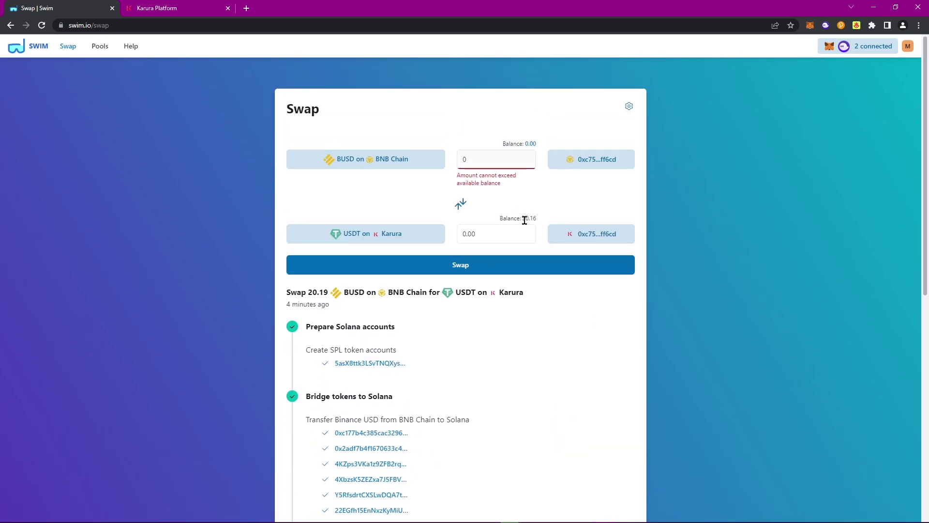
{"action": "left_click", "coordinate": [169, 5]}
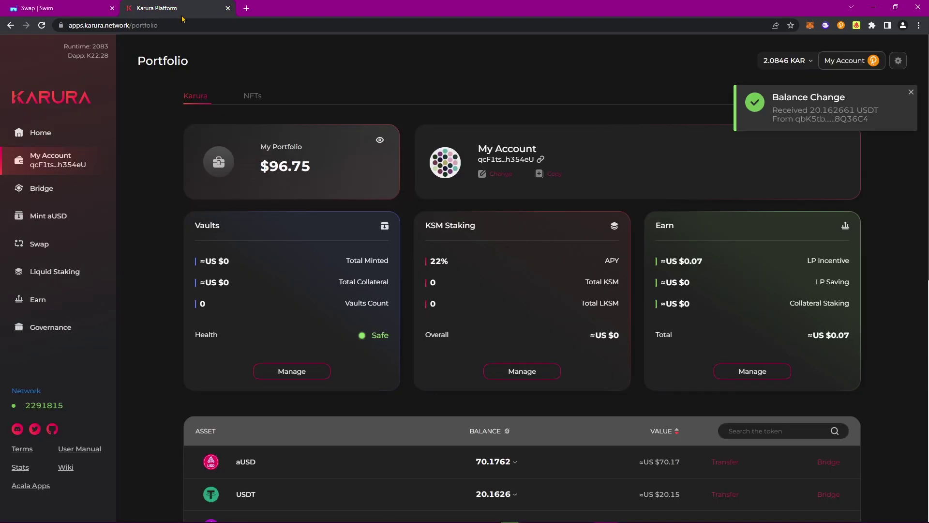
{"action": "scroll", "coordinate": [403, 219], "scroll_direction": "down", "scroll_amount": 3}
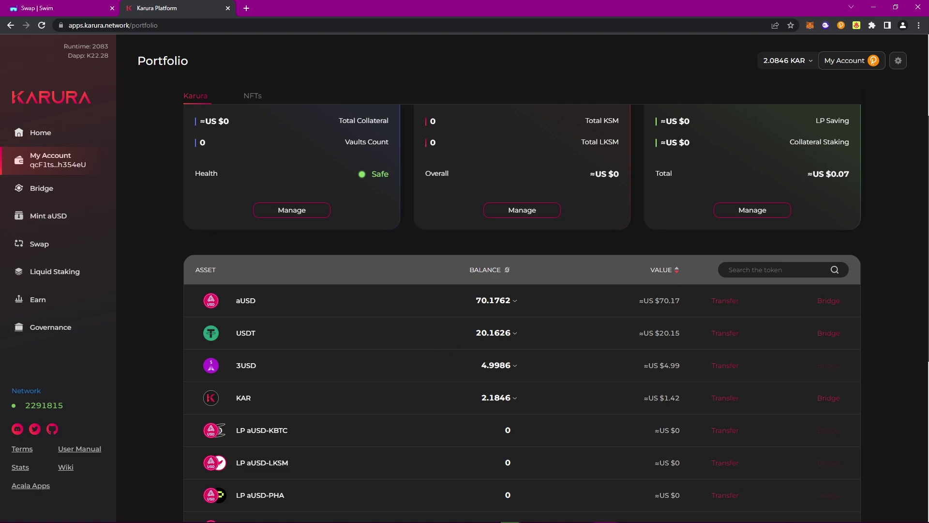
{"action": "key", "text": "ctrl+shift+Tab"}
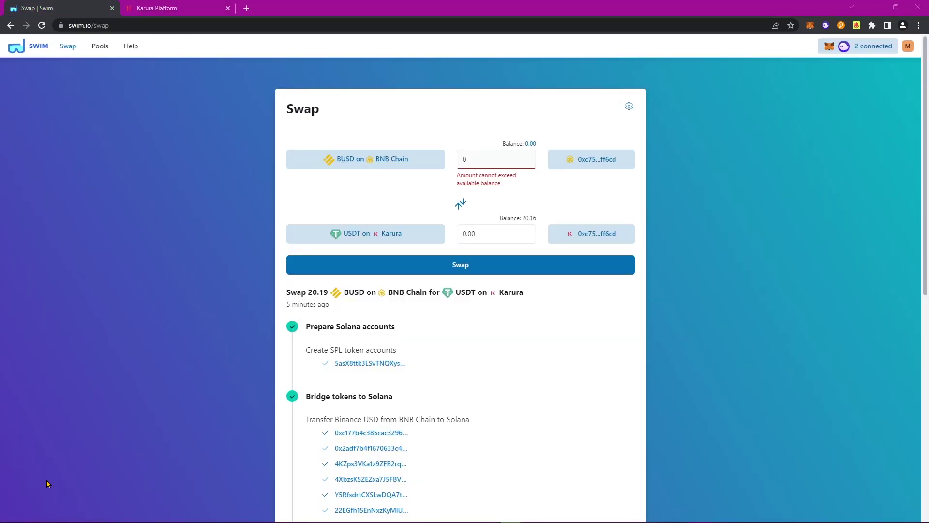